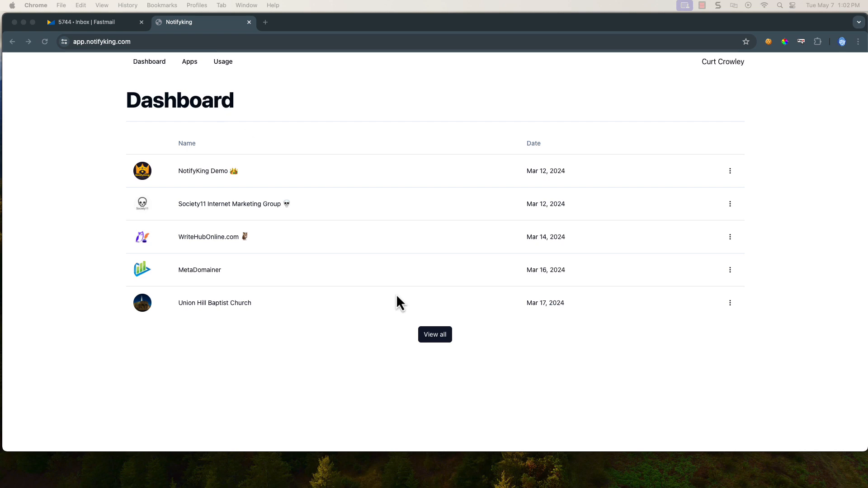
Browse the Apps list, review the Usage statistics, then return to the Apps list
left_click(187, 65)
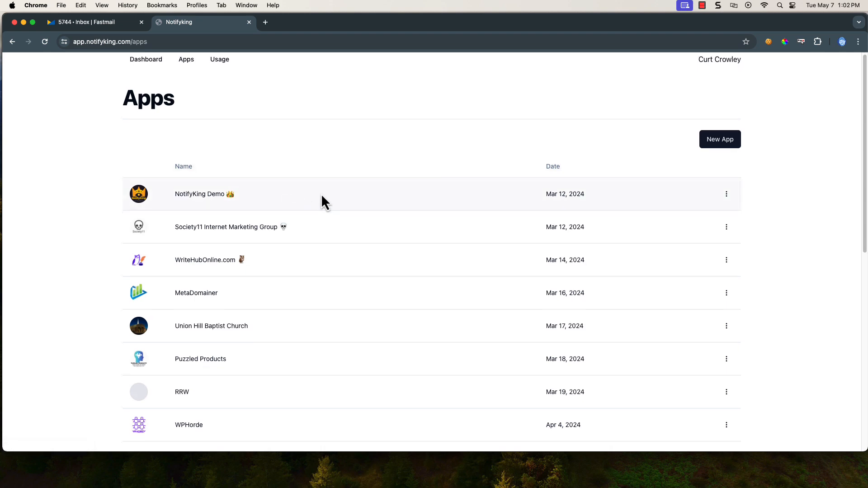
scroll(321, 197, "down", 8)
scroll(322, 198, "up", 8)
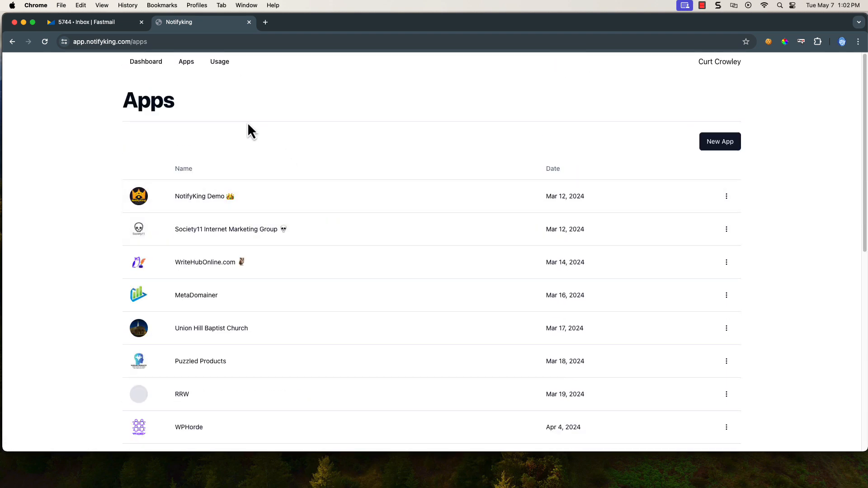
left_click(221, 64)
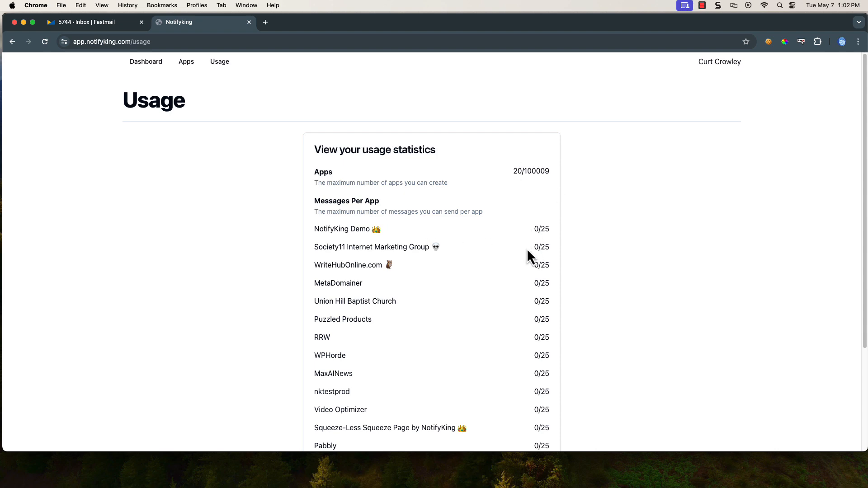
scroll(497, 262, "down", 3)
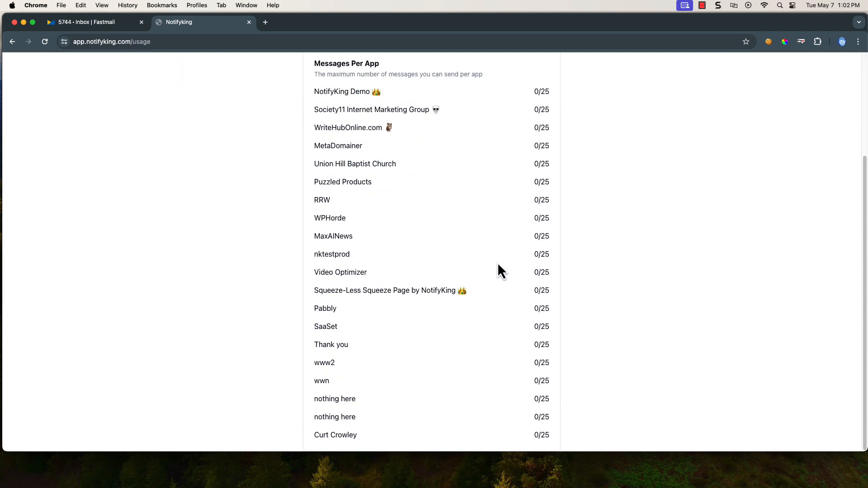
scroll(498, 262, "up", 3)
left_click(188, 67)
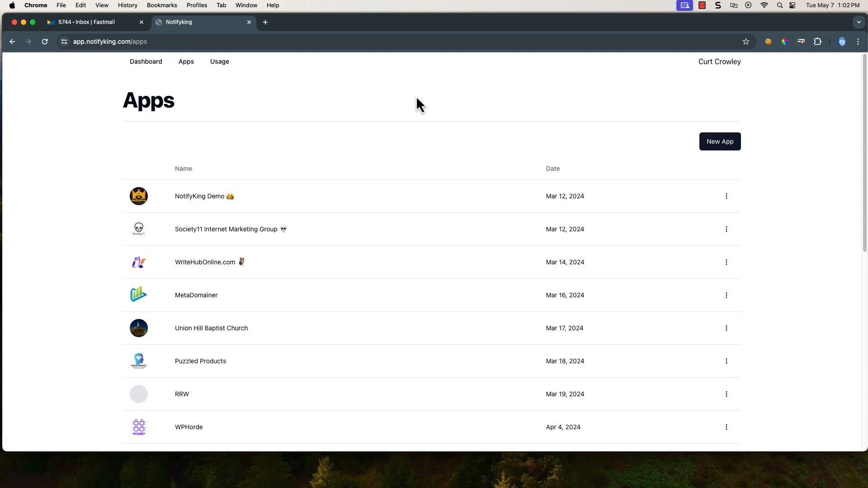
Start a blank New App form, ready to enter the app's name
left_click(720, 143)
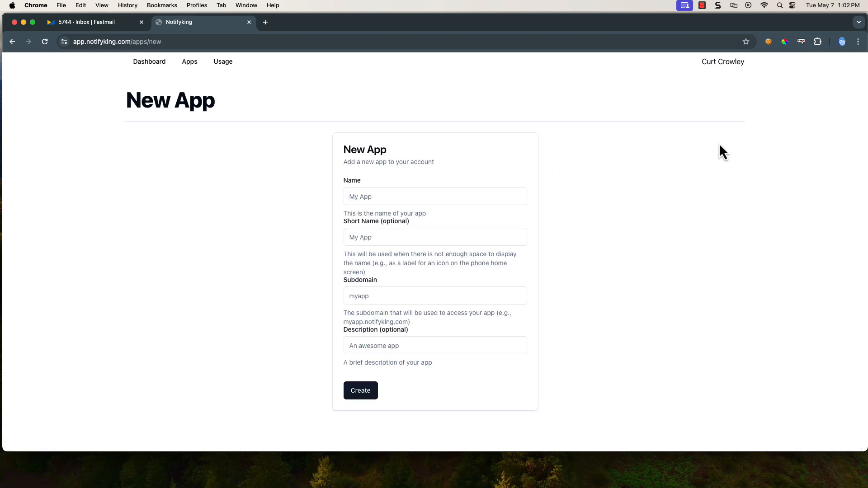
left_click(383, 197)
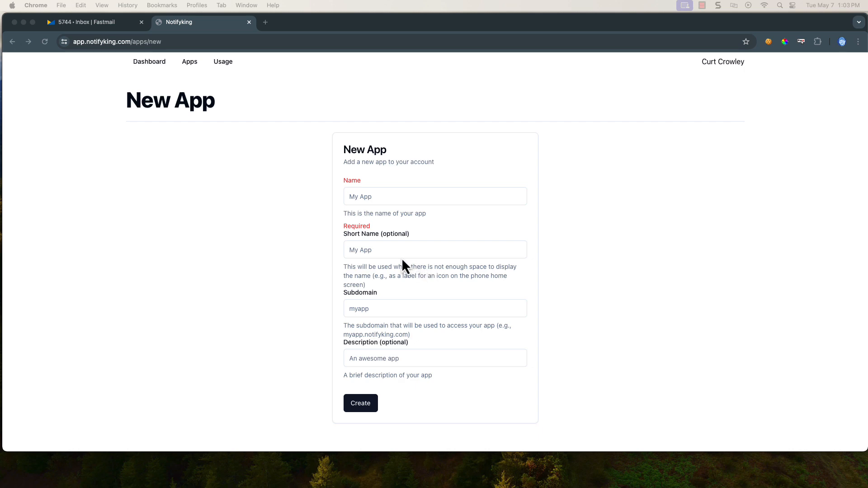
left_click(387, 312)
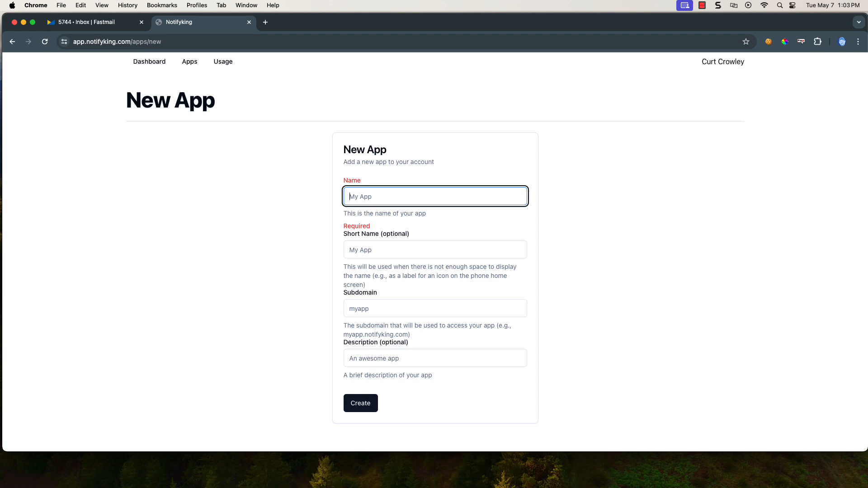
left_click(398, 358)
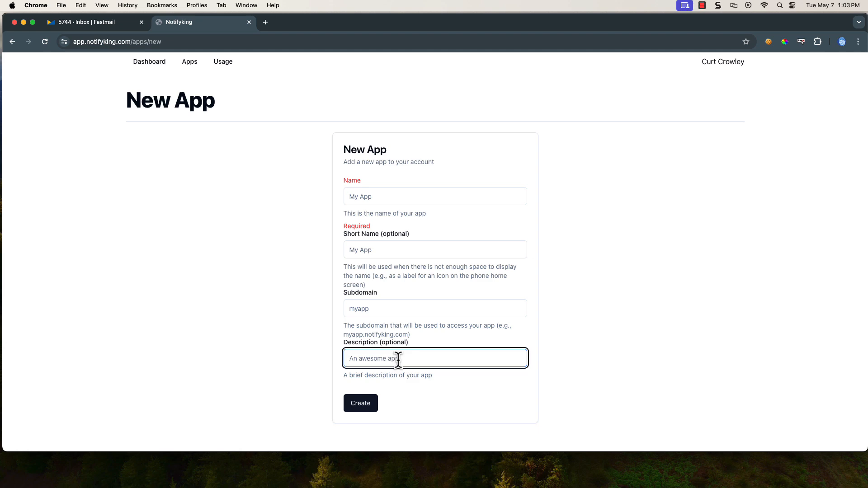
left_click(348, 196)
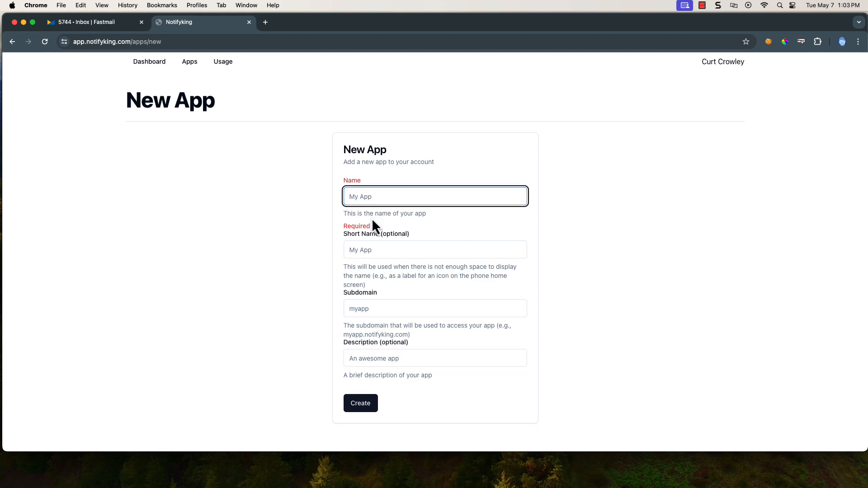
left_click(365, 253)
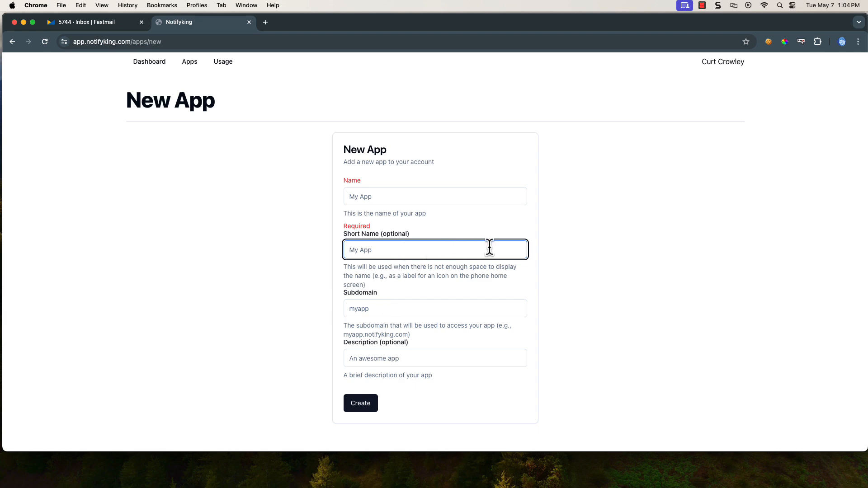
left_click(392, 195)
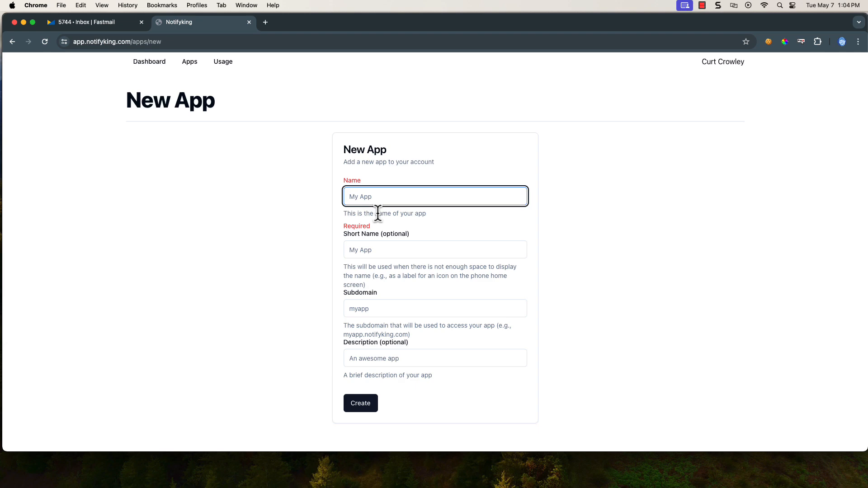
Enter name Today's Demo, short name 'todays demo' and subdomain 'todaysdemo'
type("Today")
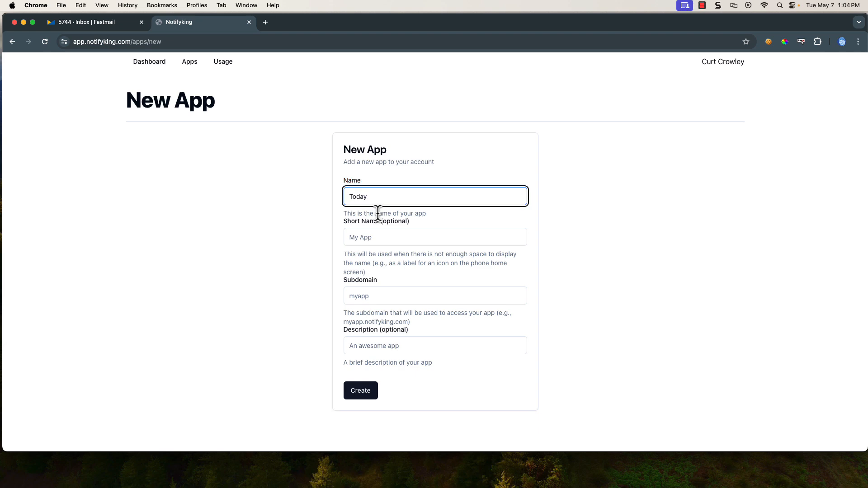
type("'s Demo")
left_click(381, 239)
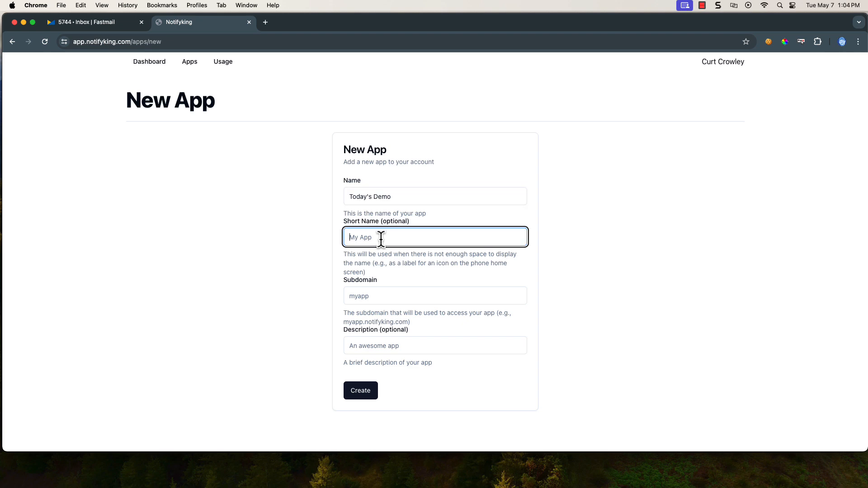
type("todays dempo")
key("BackSpace")
type("o")
left_click(369, 298)
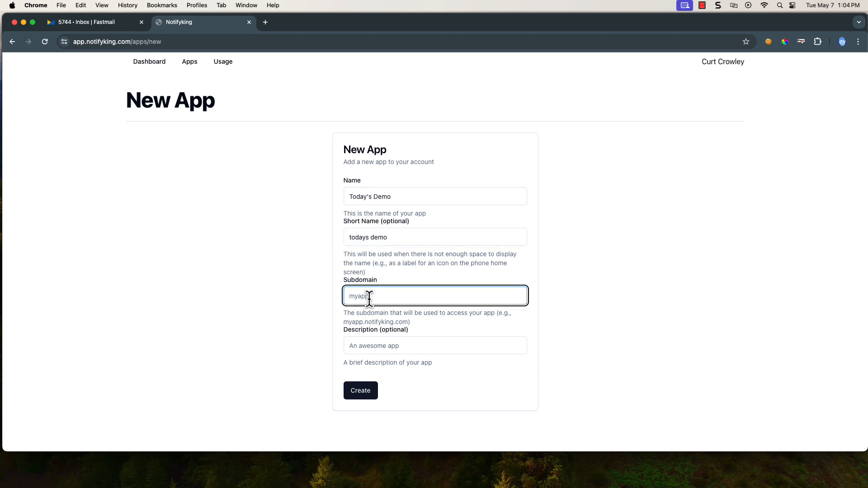
type("todays demo")
left_click(369, 298)
key("BackSpace")
Add a short description about setting up your first app and create the app
left_click(395, 345)
type("Tt")
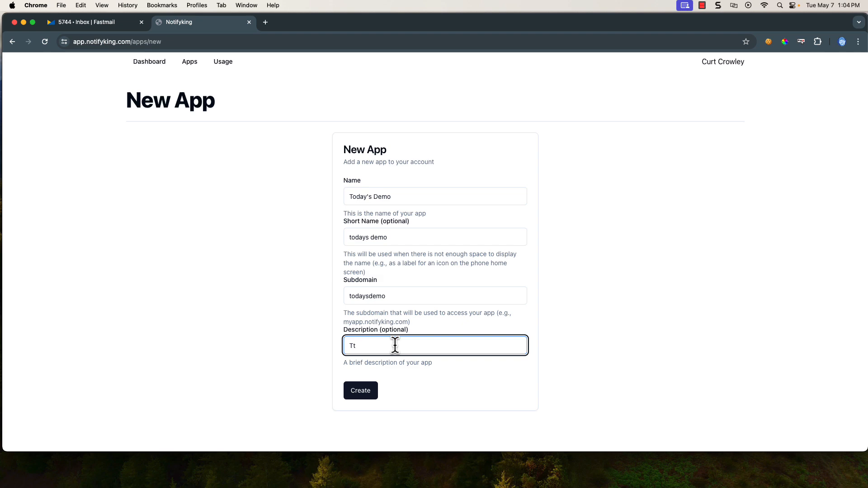
type("his is a demo of how to setup ypou")
key("BackSpace")
key("BackSpace")
type("our first app")
left_click(364, 392)
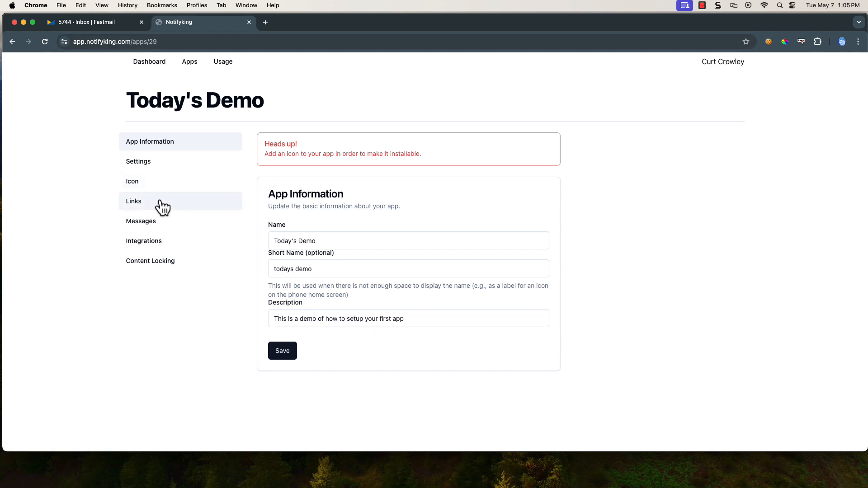
Go to the Icon page of Today's Demo, which has no icon yet
left_click(136, 189)
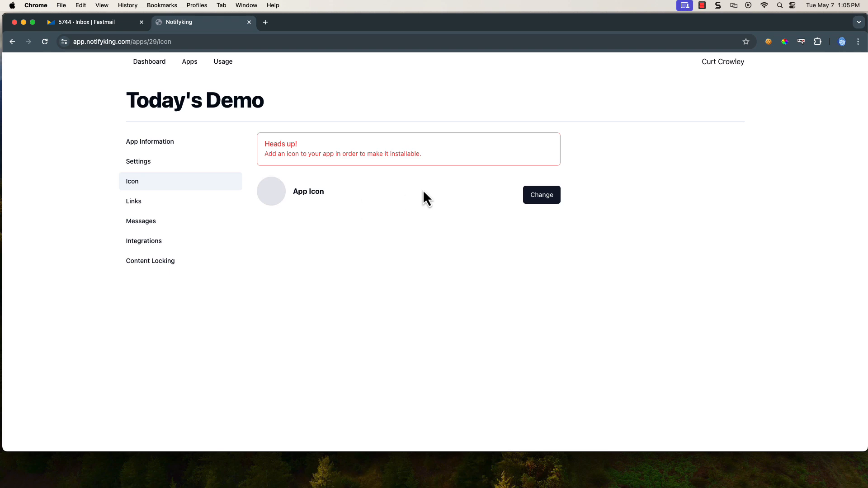
Upload the headshot photo from Downloads as the app icon, then view General settings
left_click(541, 195)
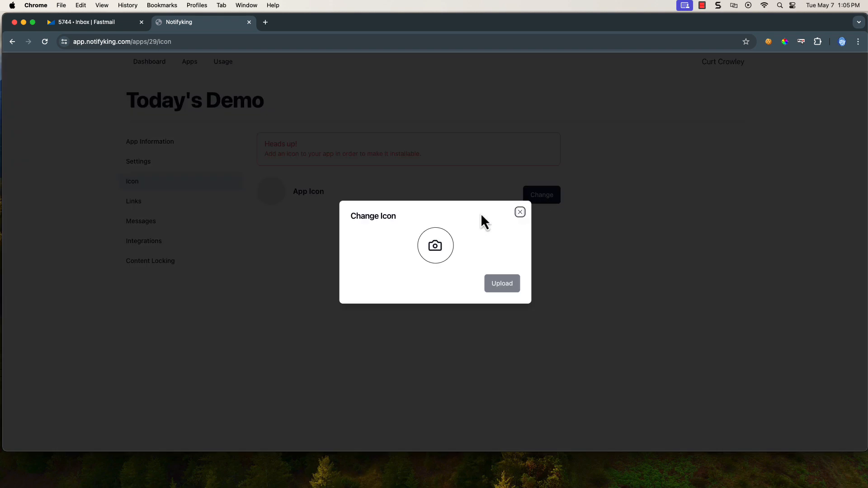
left_click(435, 247)
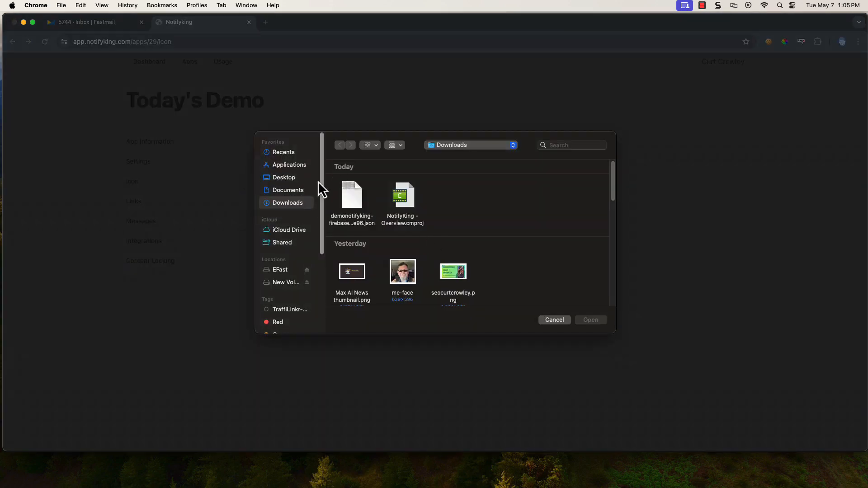
double_click(400, 270)
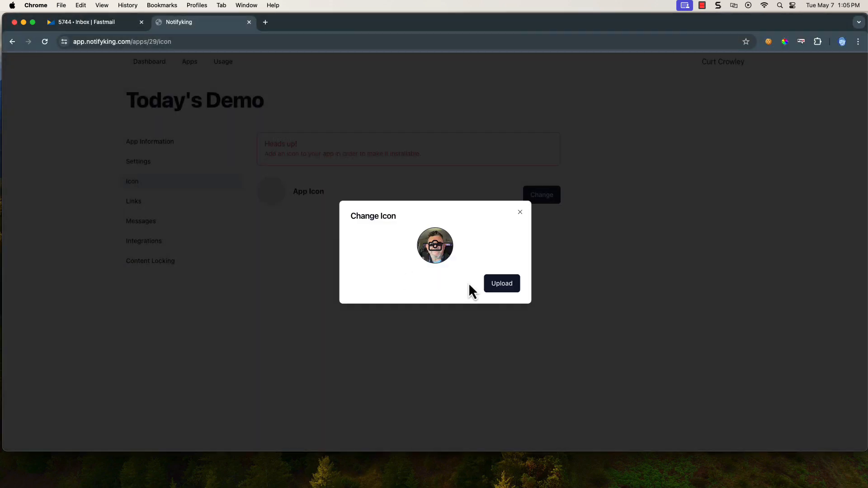
left_click(501, 284)
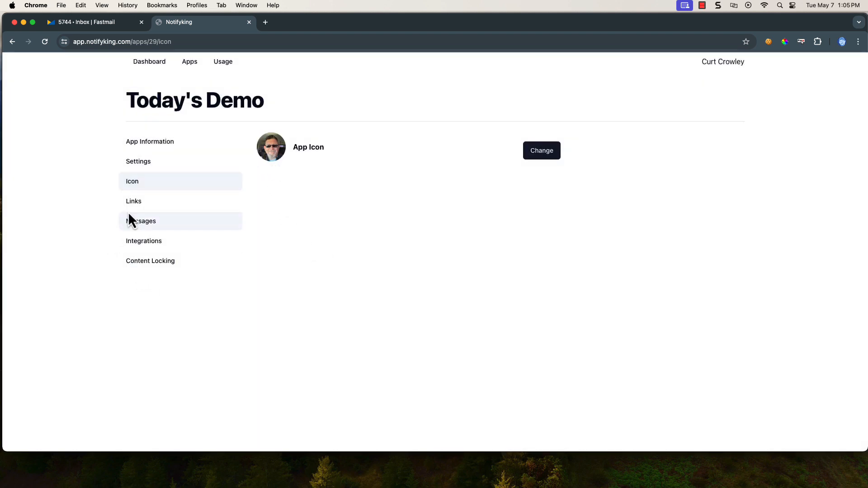
left_click(134, 169)
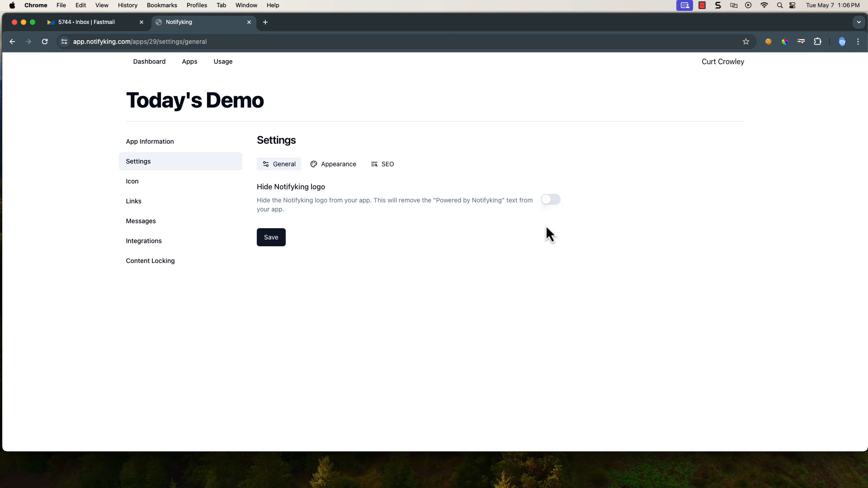
left_click_drag(495, 1, 533, 17)
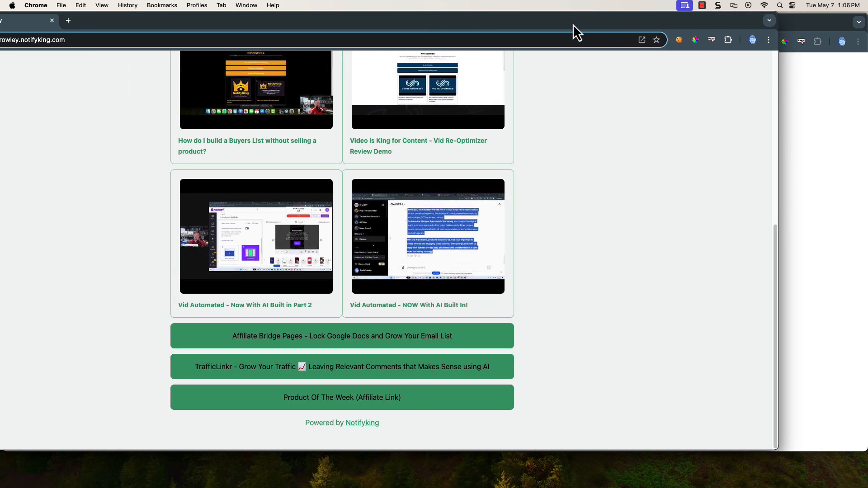
left_click_drag(573, 23, 867, 24)
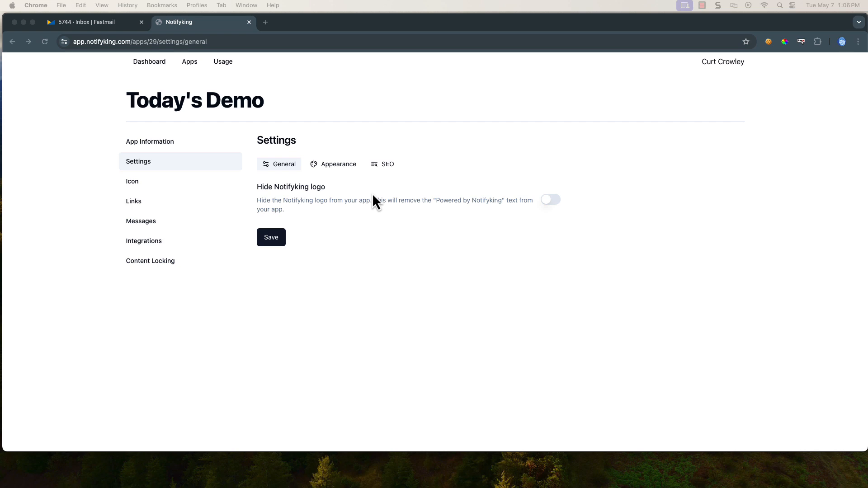
Bring up the Appearance theme customization, review the public page, then move its window off-screen
left_click(336, 170)
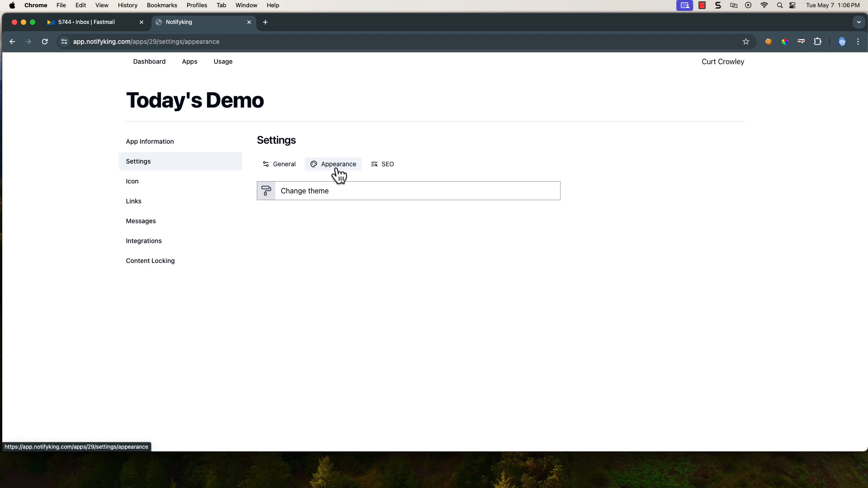
left_click(307, 194)
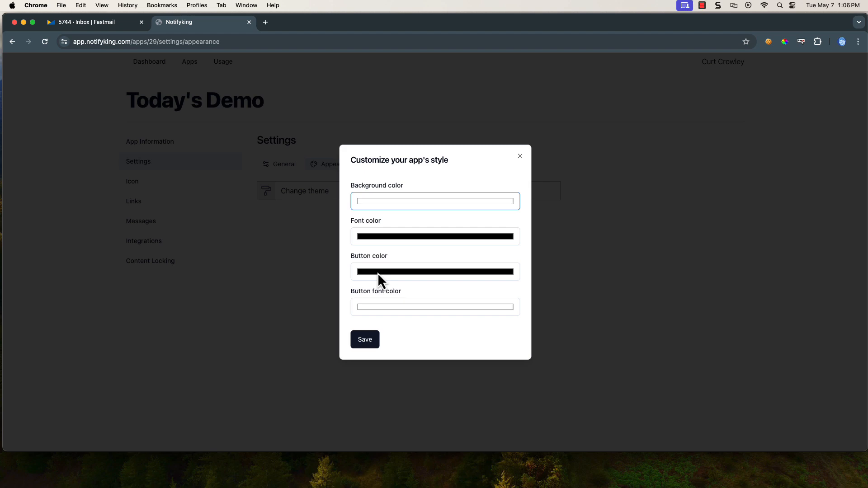
left_click_drag(867, 51, 494, 50)
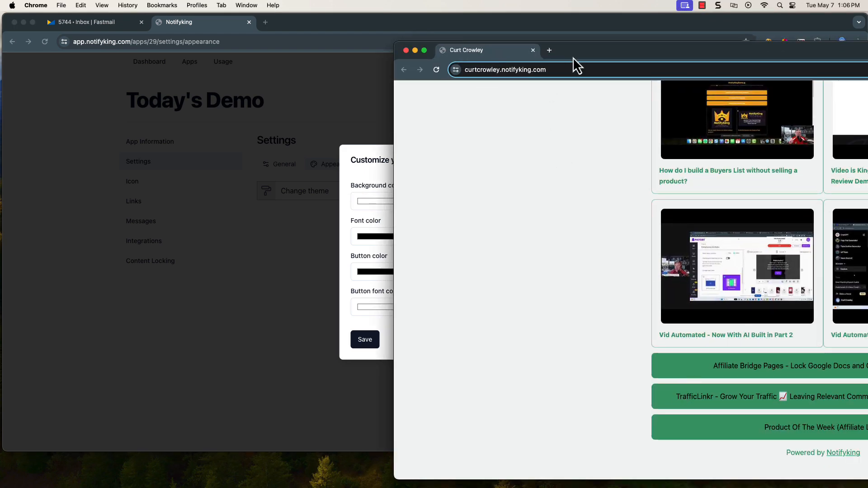
scroll(662, 263, "up", 10)
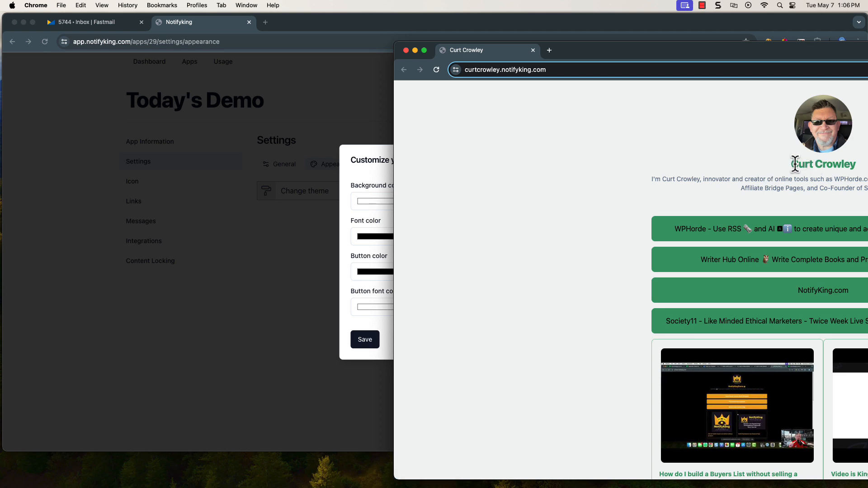
left_click_drag(791, 164, 826, 164)
scroll(800, 227, "down", 7)
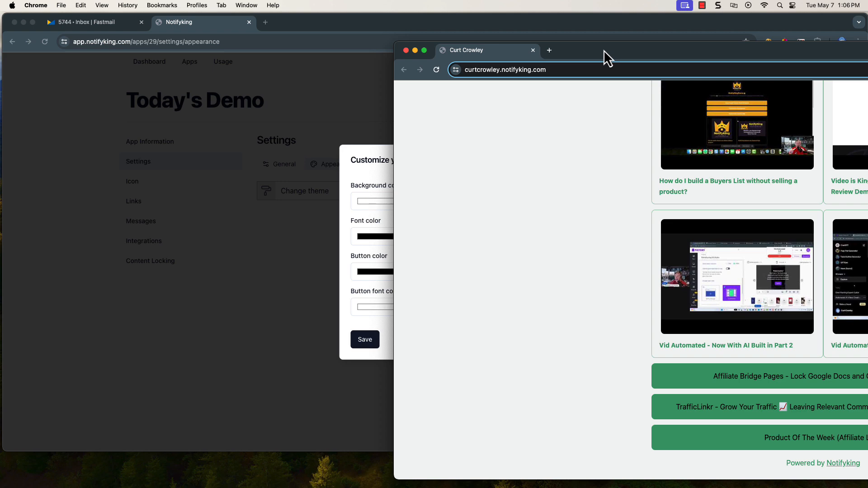
left_click_drag(604, 50, 867, 46)
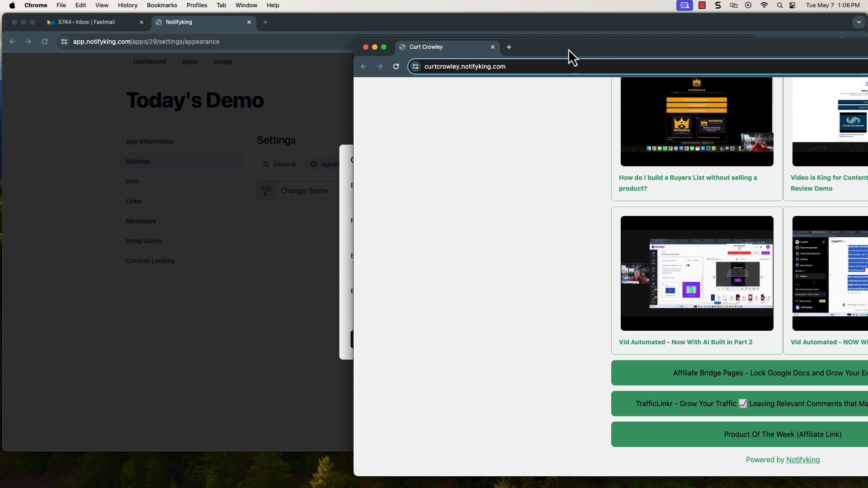
left_click_drag(569, 48, 867, 48)
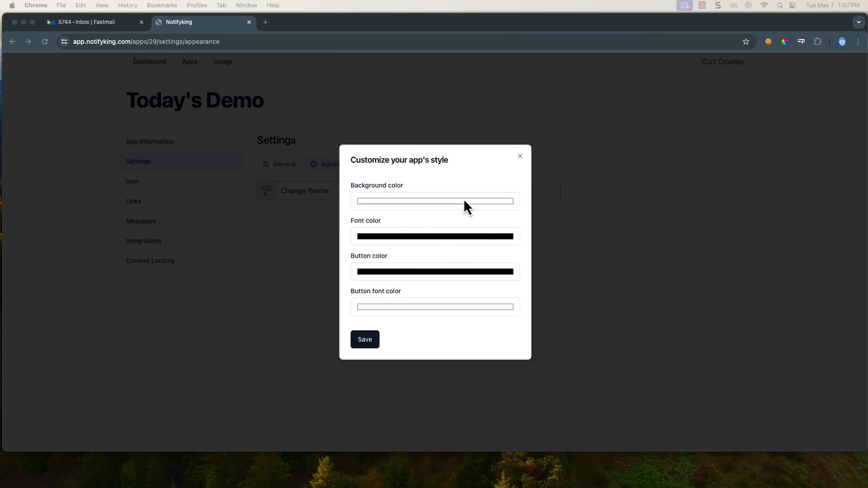
Try a red #C12525 background colour in the style dialog's colour picker
left_click(520, 156)
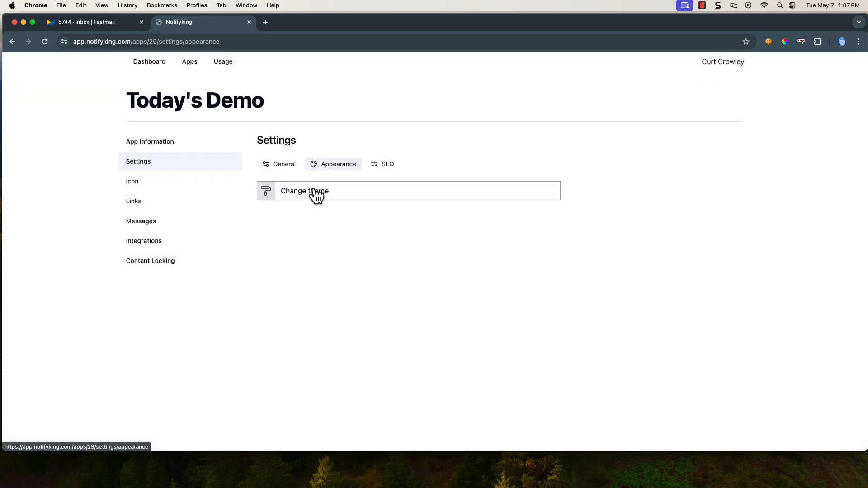
left_click(296, 194)
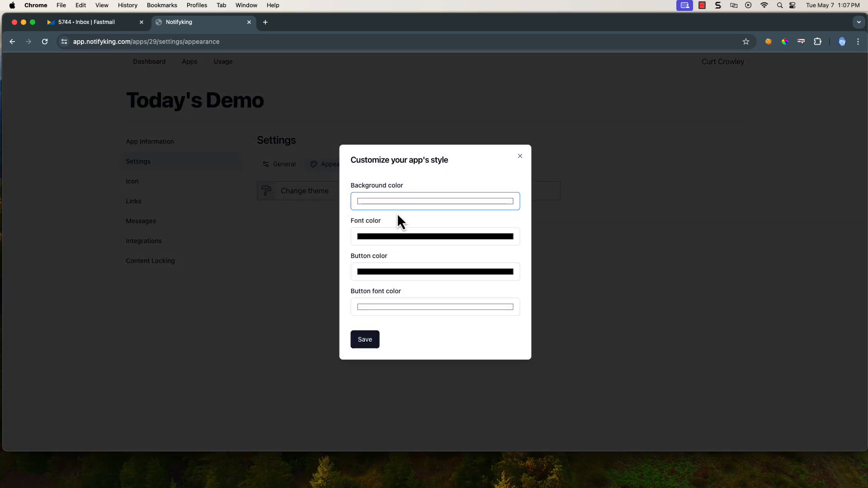
left_click(400, 202)
left_click(358, 216)
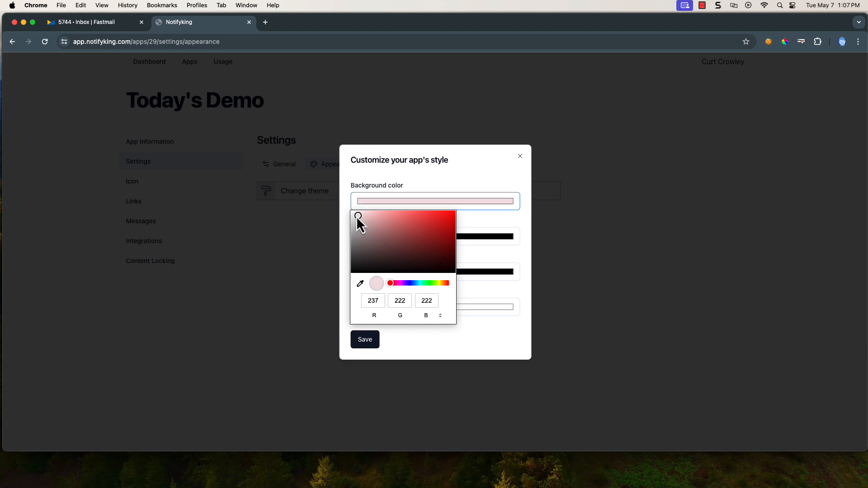
left_click_drag(358, 217, 436, 228)
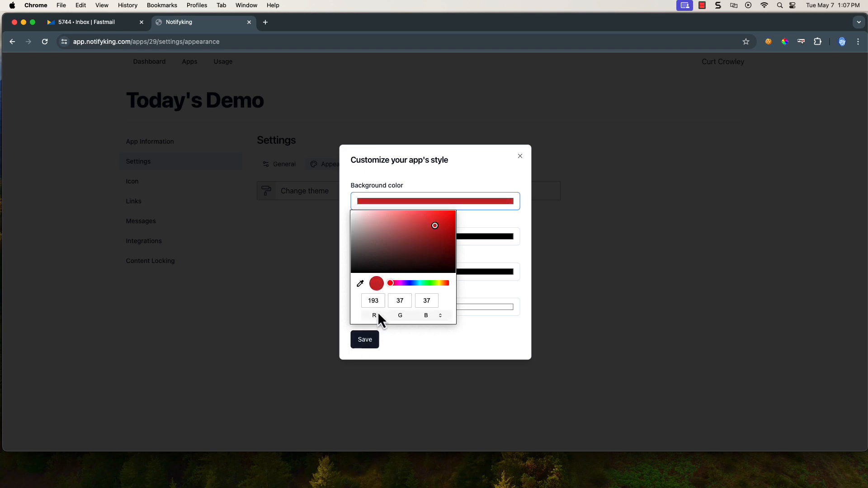
left_click(440, 318)
left_click(441, 318)
left_click(411, 303)
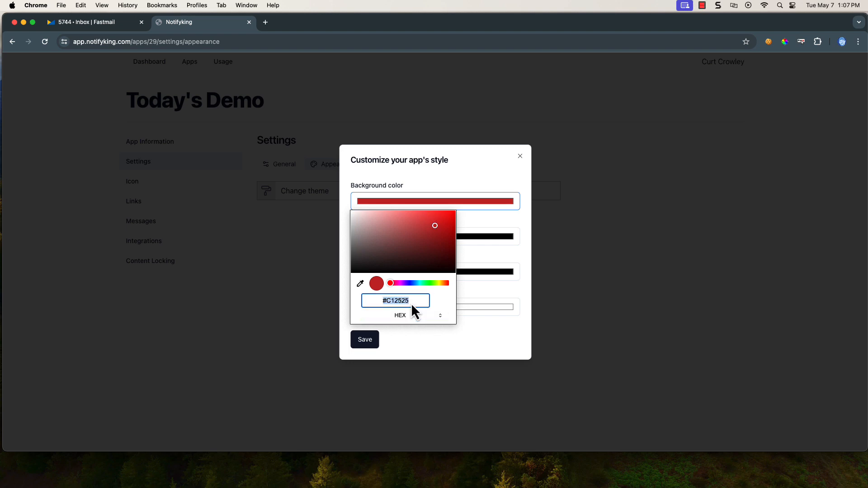
left_click(442, 316)
left_click(441, 315)
left_click(439, 317)
left_click(425, 352)
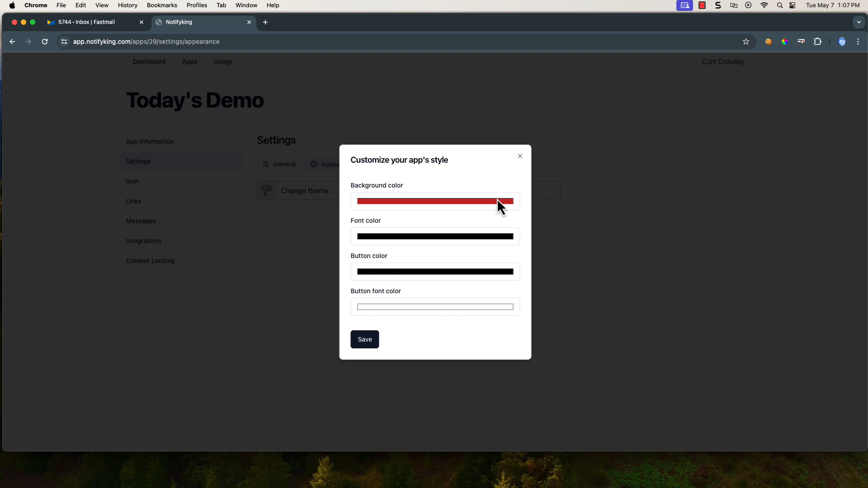
Reset the background colour to white and close the style dialog
left_click(485, 206)
left_click_drag(440, 228, 339, 213)
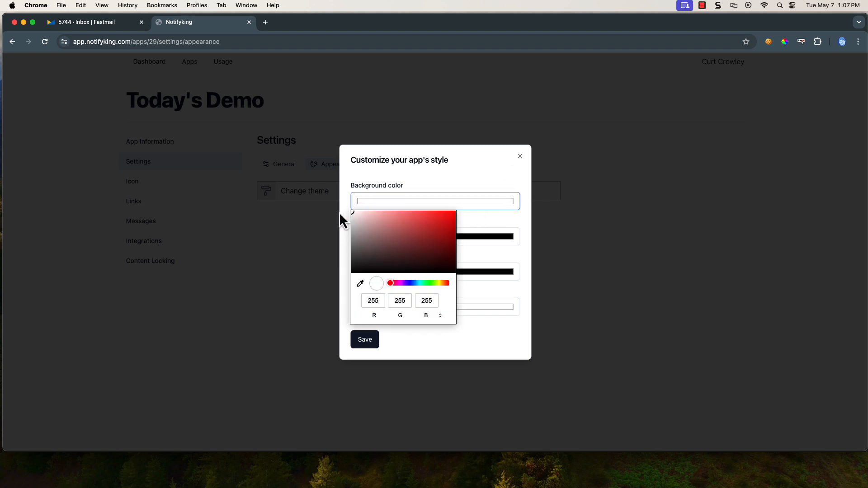
left_click(441, 341)
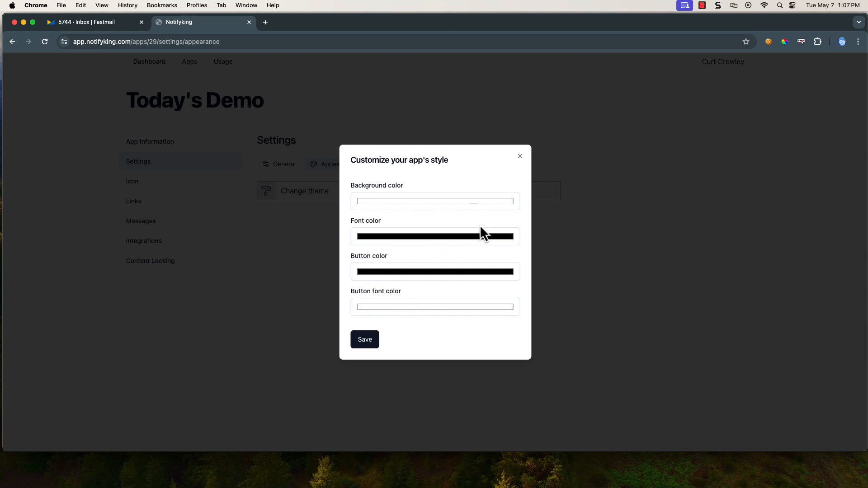
left_click(520, 156)
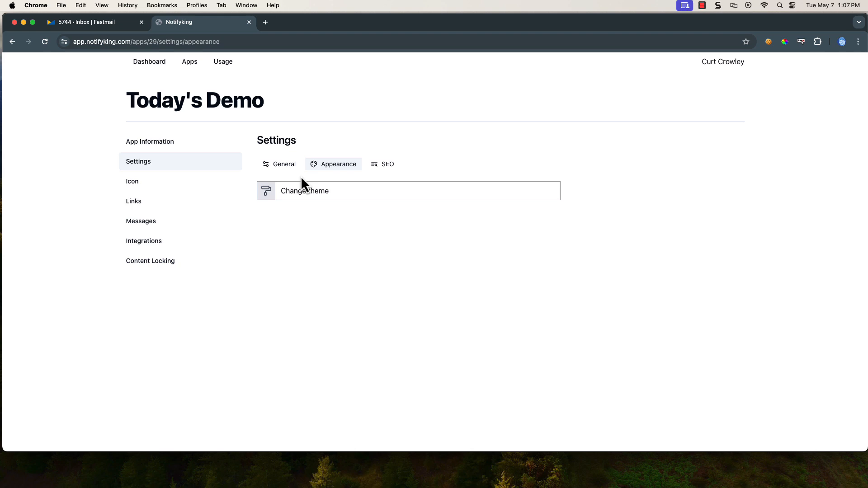
Switch to the SEO tab showing Title Today's Demo with empty Description and Image
left_click(380, 171)
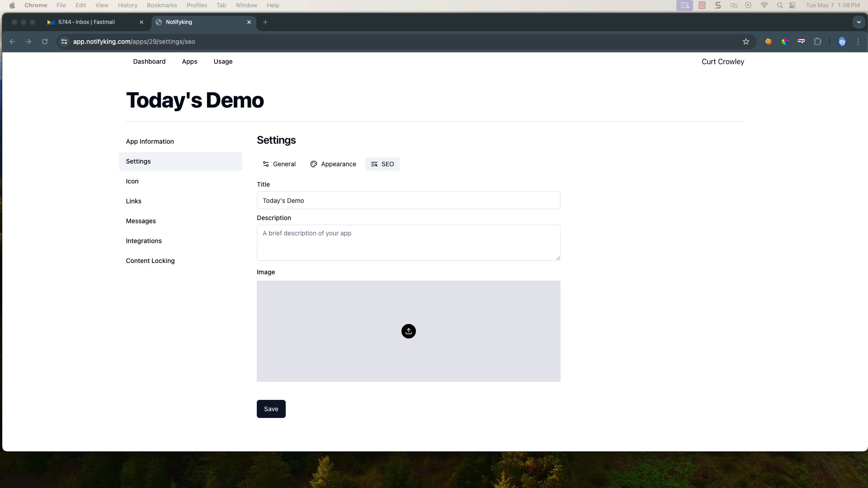
Run the public page URL through Facebook's Sharing Debugger
left_click(269, 23)
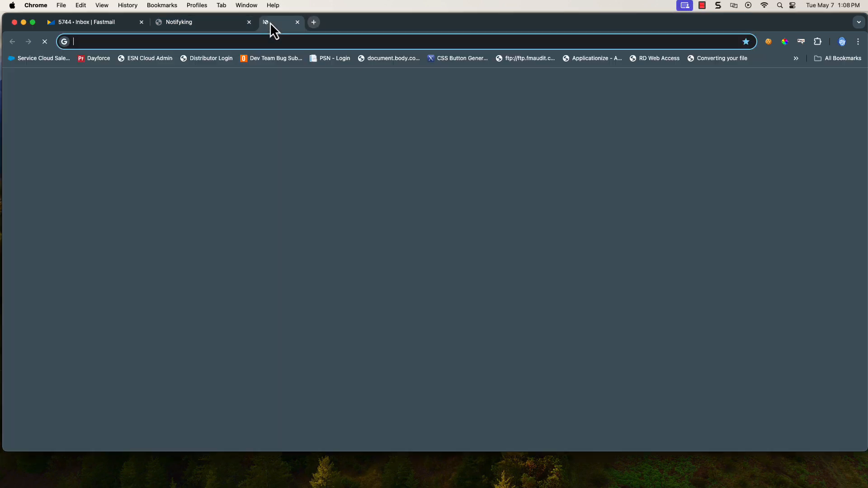
type("facebook debugger")
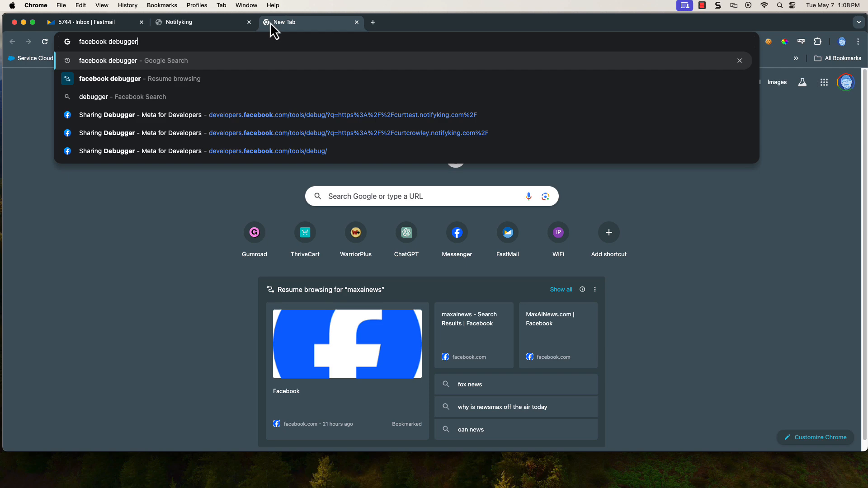
key("Return")
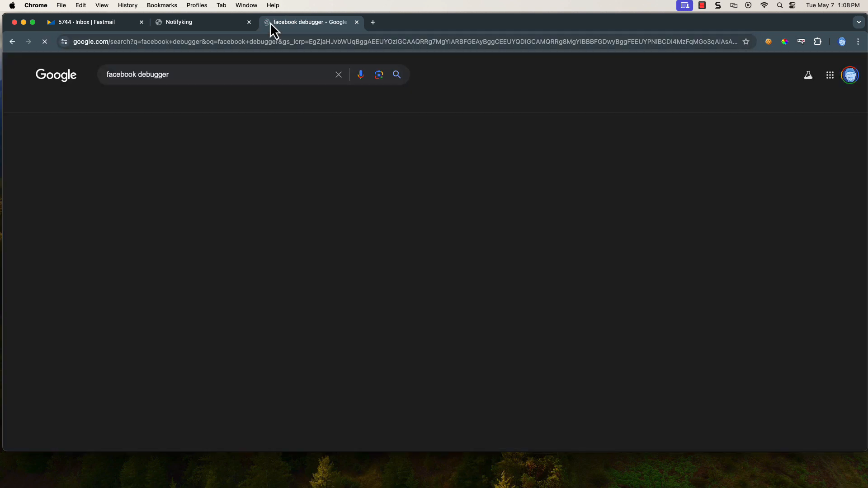
left_click(235, 180, "shift+super")
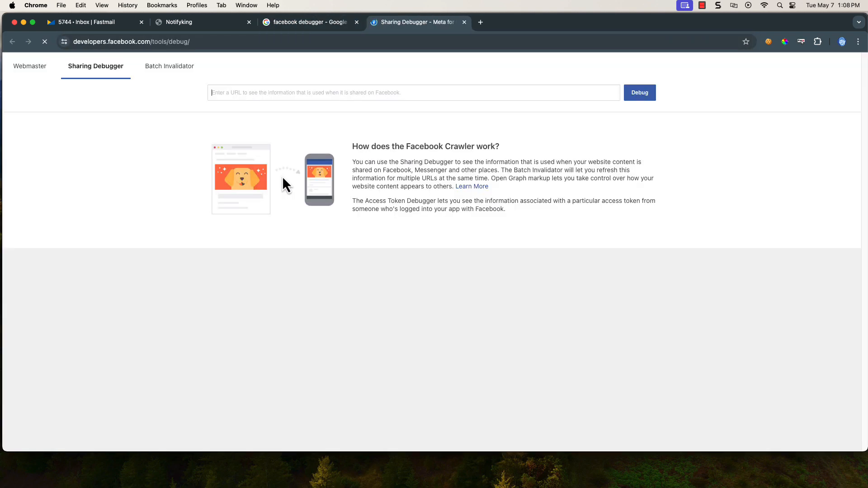
right_click(275, 93)
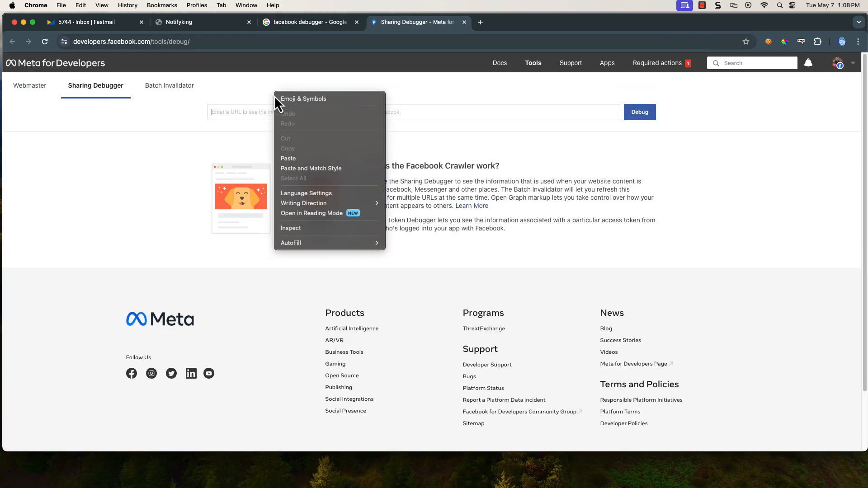
left_click(304, 158)
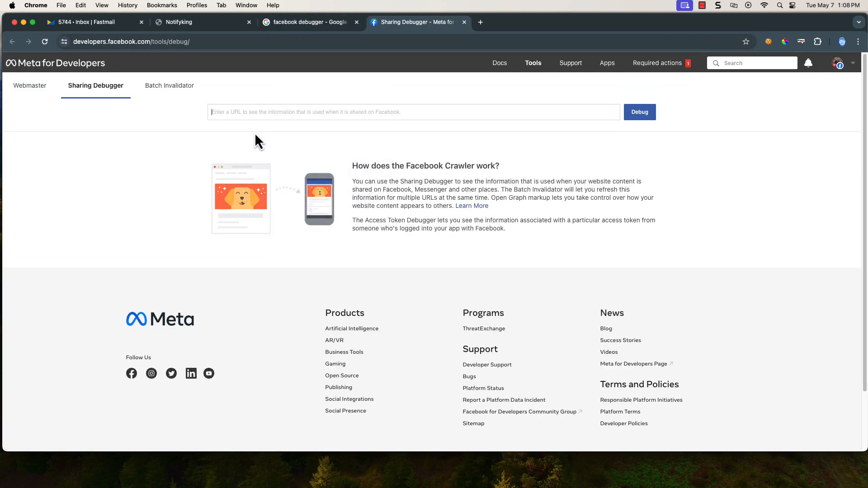
left_click(640, 114)
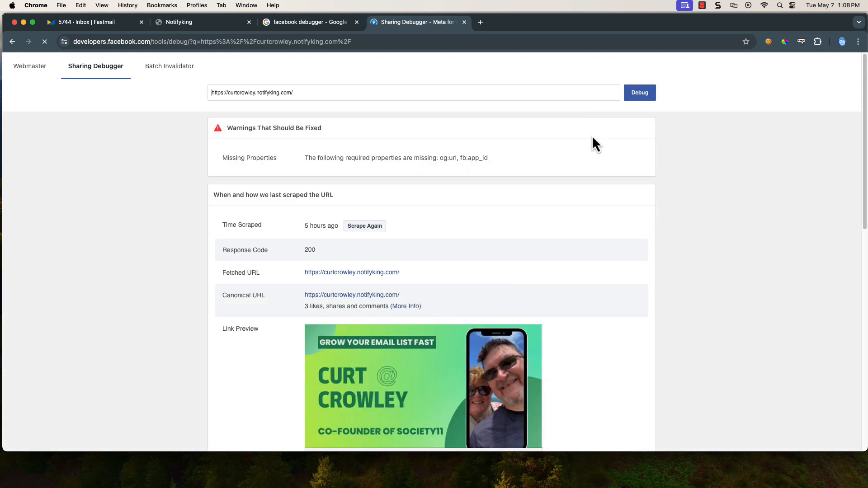
scroll(452, 253, "down", 2)
scroll(423, 279, "down", 5)
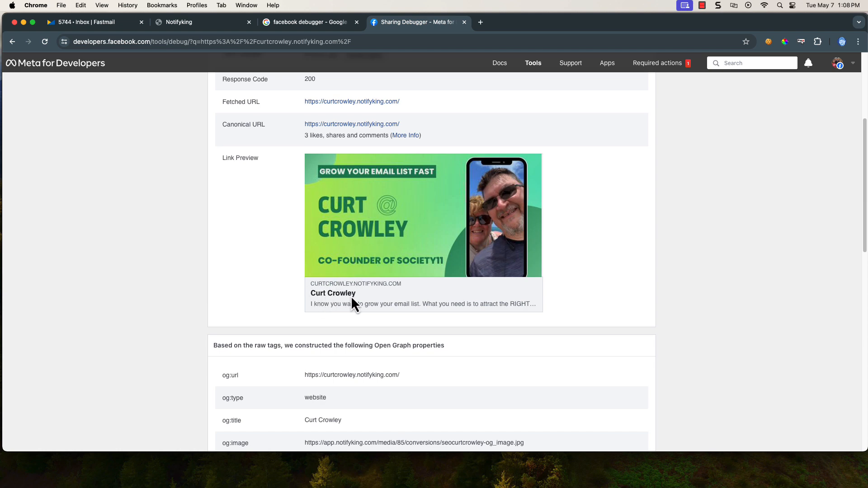
Compare the link preview with the SEO settings, then close the debugger and search tabs
left_click(223, 22)
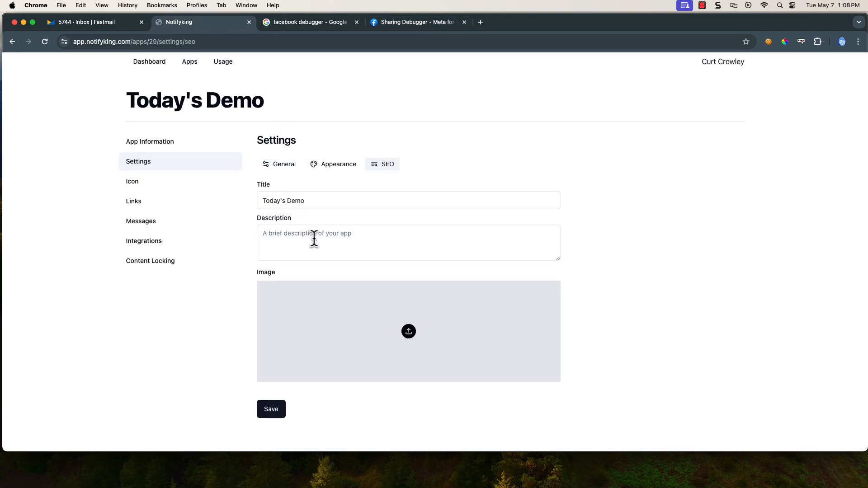
left_click(415, 22)
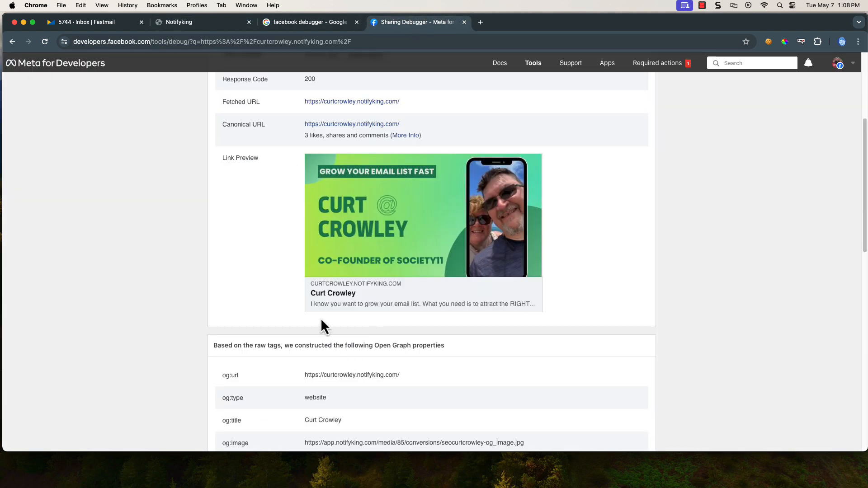
left_click(204, 22)
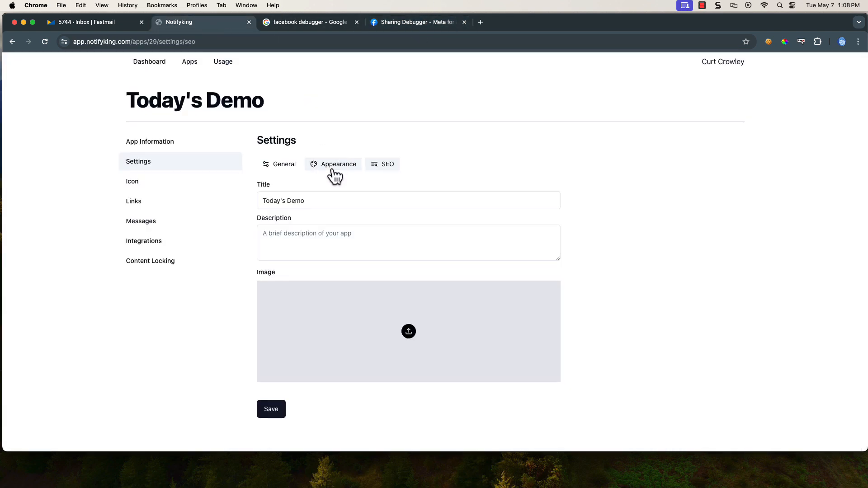
left_click(409, 22)
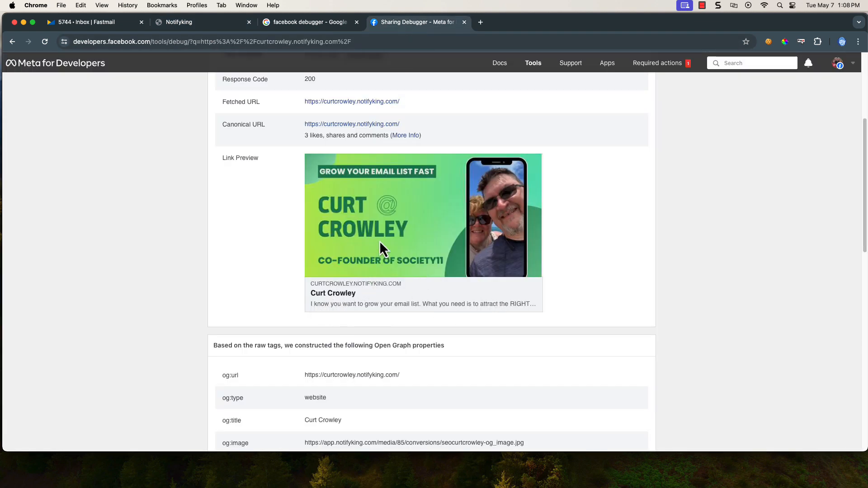
scroll(399, 261, "down", 5)
scroll(399, 261, "up", 10)
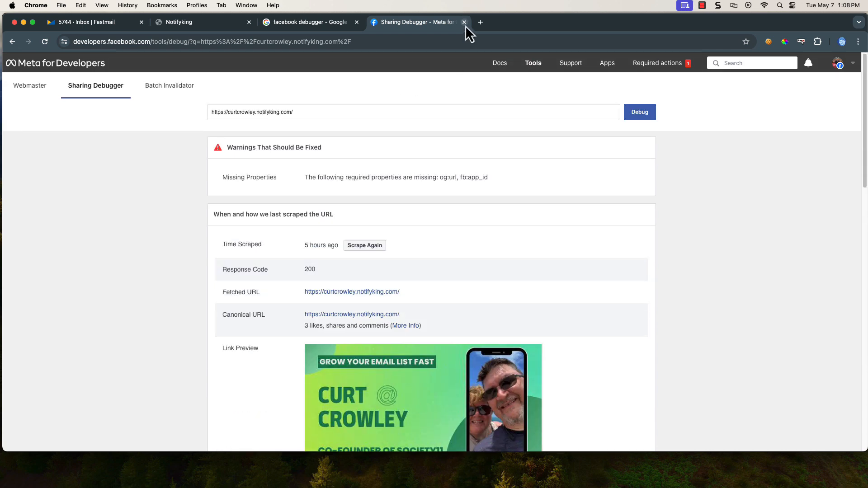
left_click(464, 22)
left_click(357, 23)
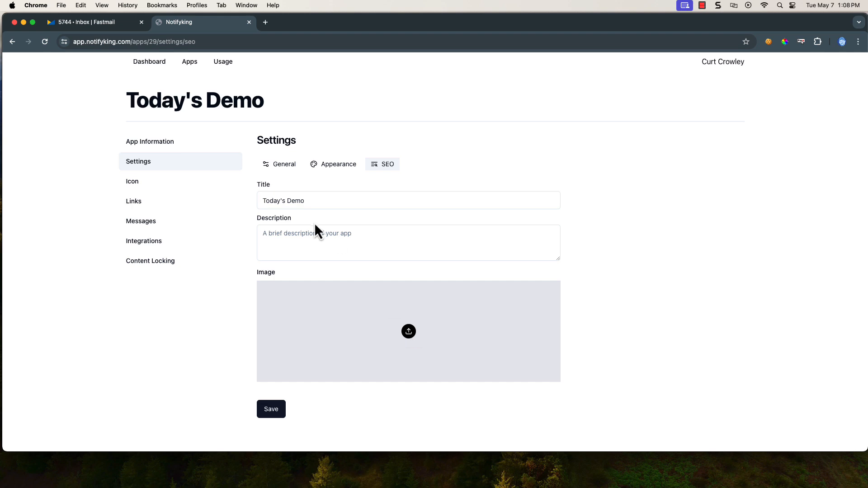
Save the SEO description 'This is a description in which gets shared out', then view Links
left_click(326, 235)
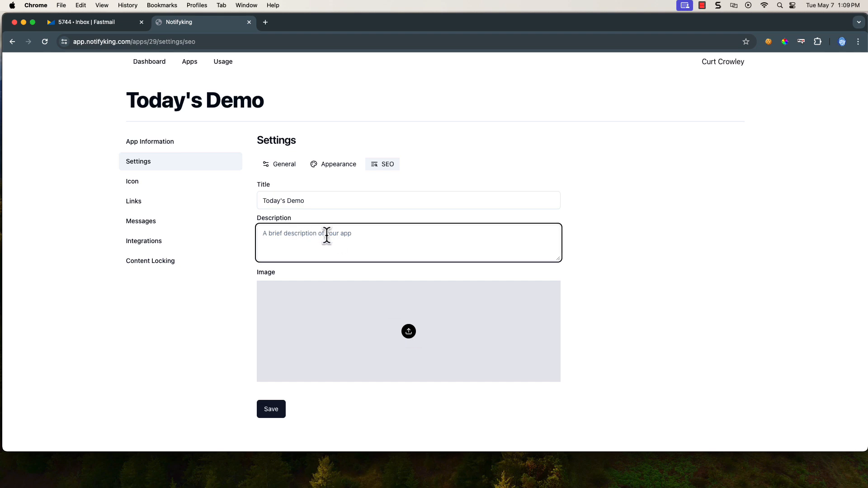
type("This is a description in which gets shared out")
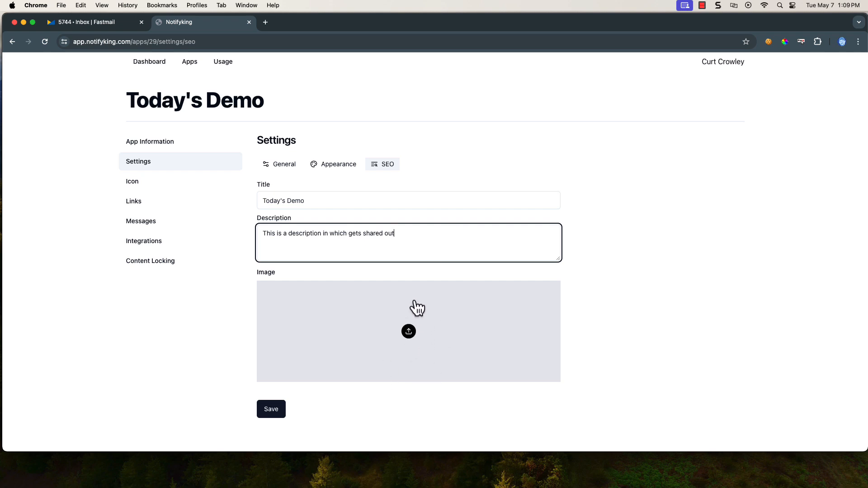
left_click(271, 413)
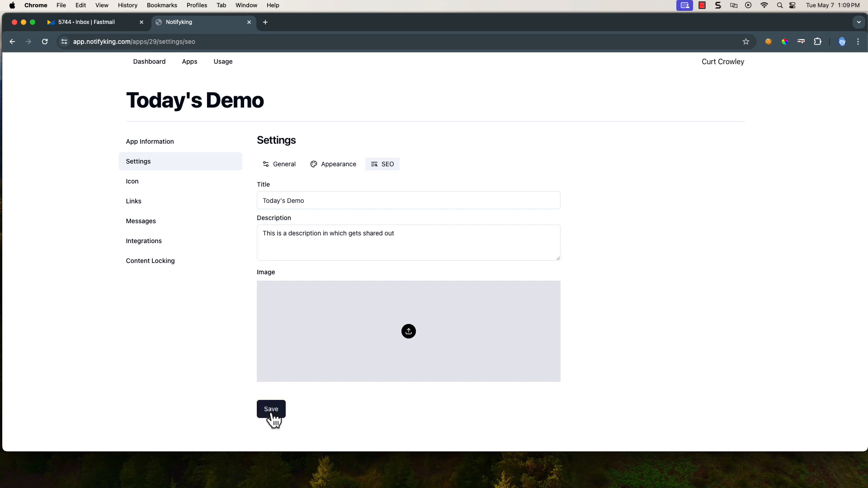
left_click(136, 204)
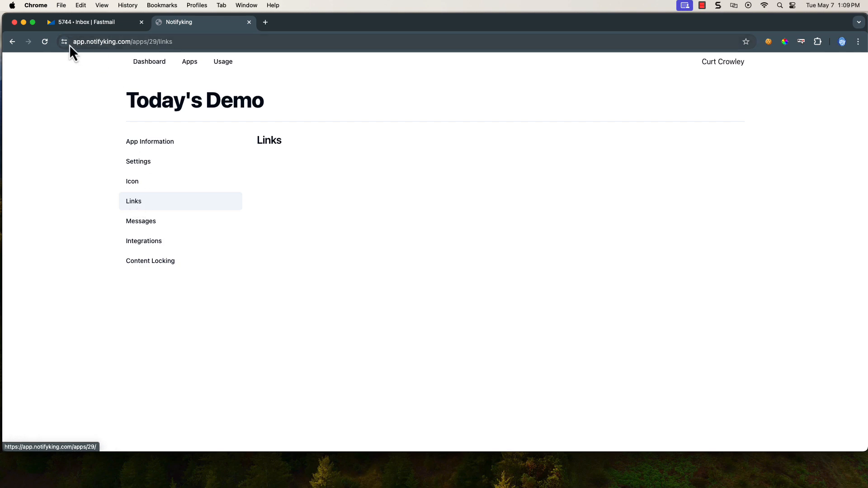
Add and save a link titled with the owner's name, pasting their notifyking.com page address
left_click(46, 41)
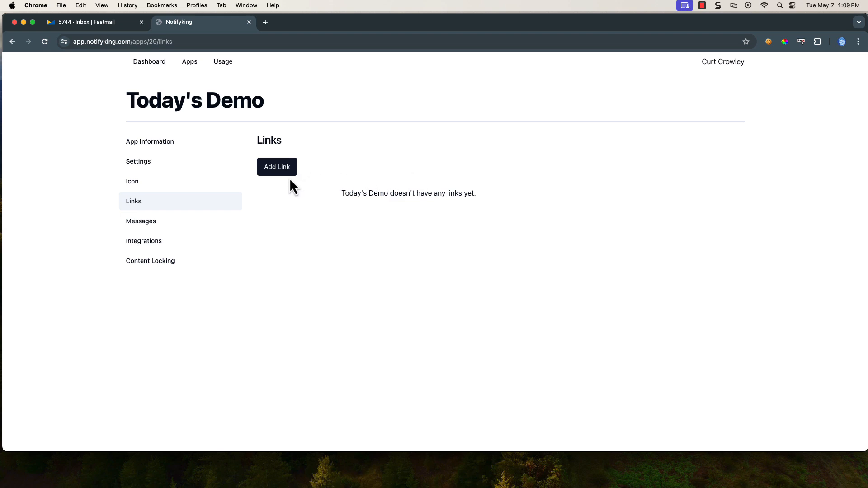
left_click(277, 171)
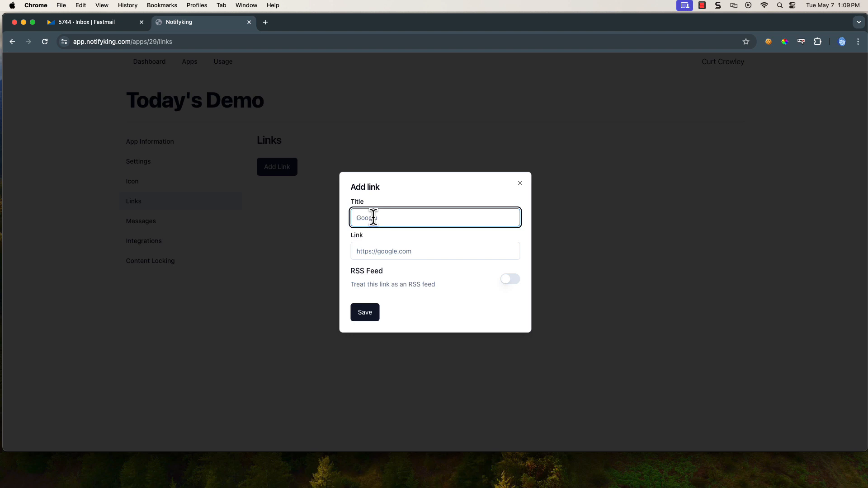
type("Curt Crowley")
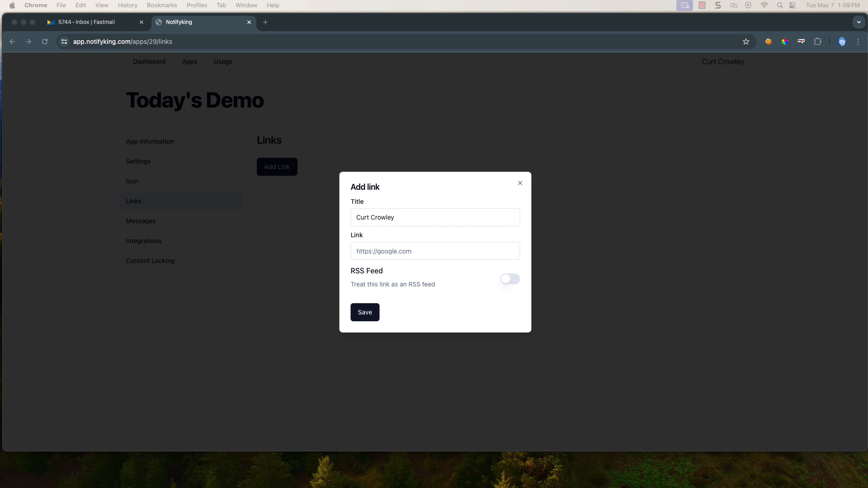
left_click(392, 251)
right_click(384, 253)
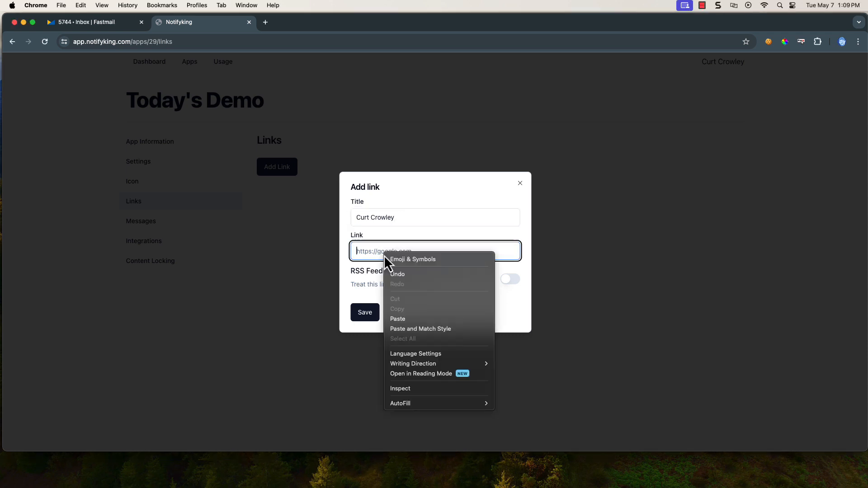
left_click(394, 321)
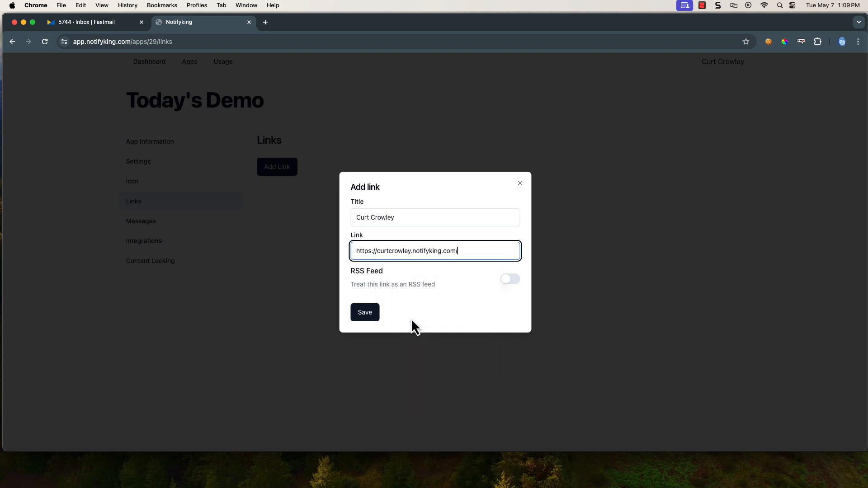
left_click(368, 317)
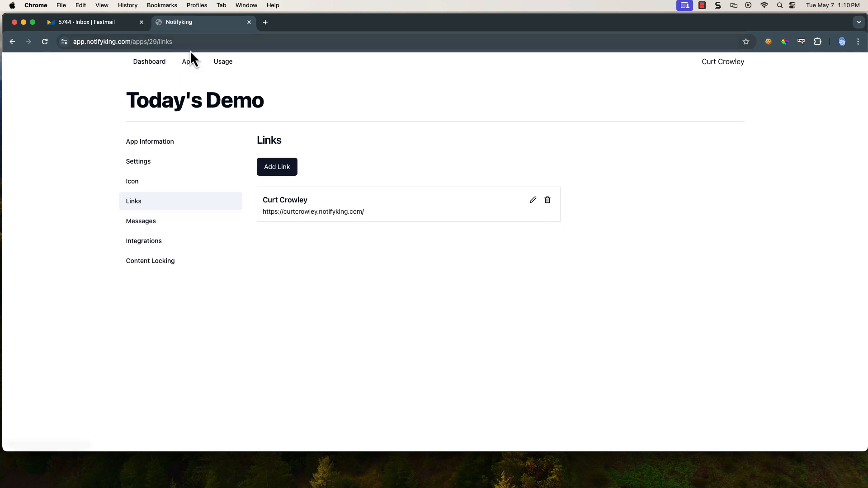
From the Apps list, open the live public Today's Demo page with its View action
left_click(190, 62)
scroll(637, 267, "down", 10)
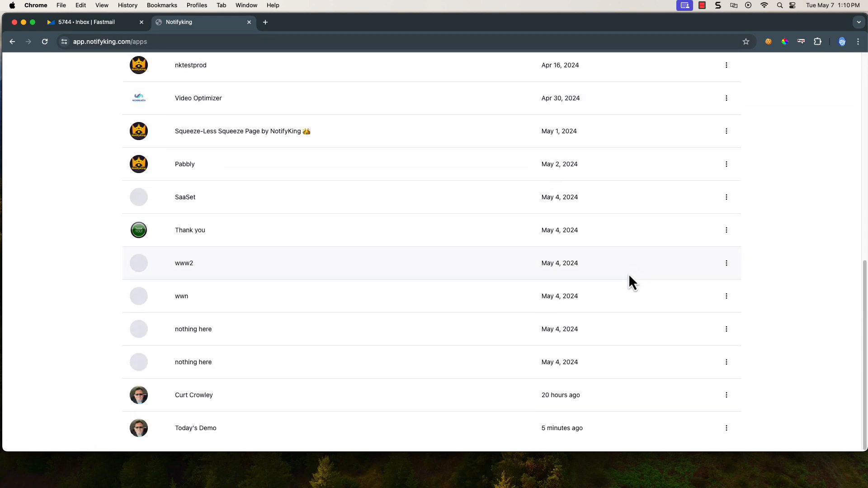
left_click(726, 428)
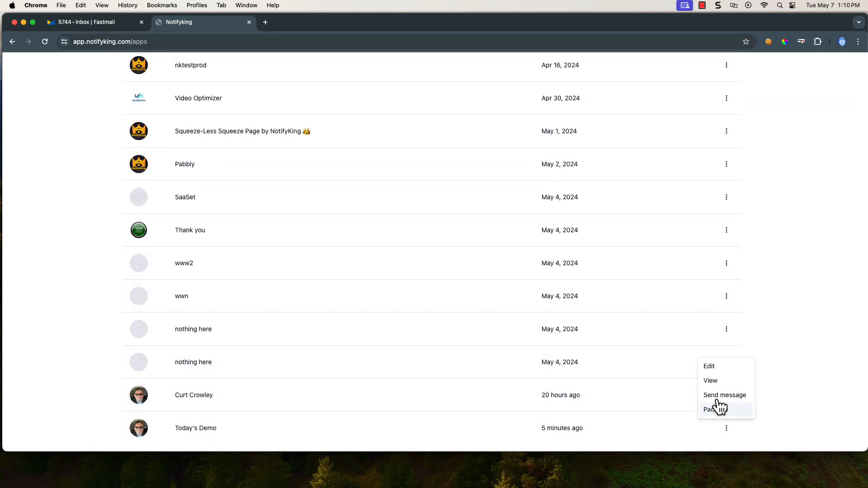
left_click(715, 382)
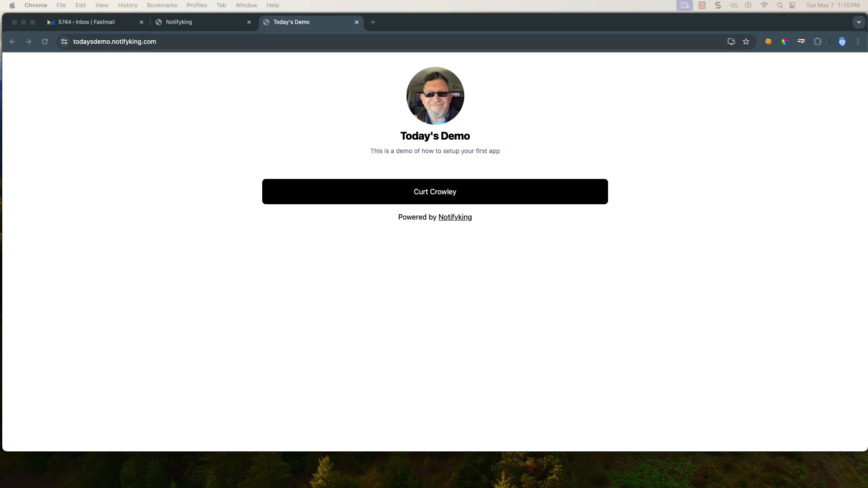
Load the pasted RSS Ground 'AI search results' feed in a new tab and copy its address
left_click(375, 26)
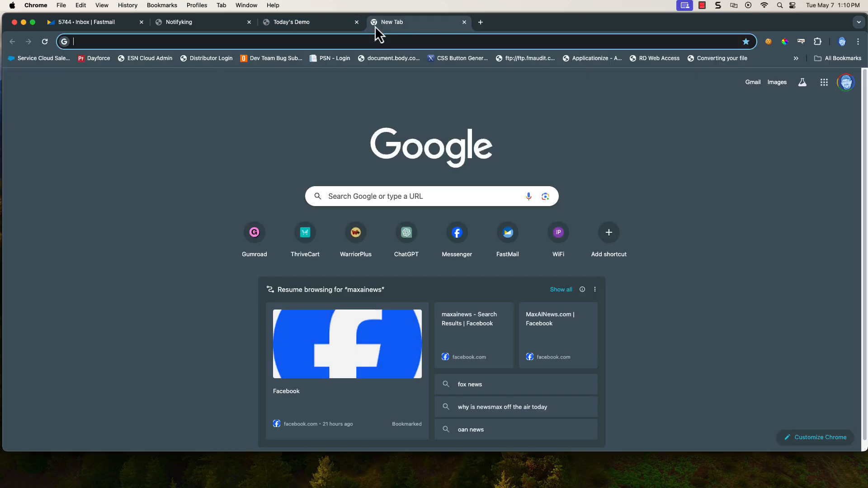
type("https://www.rssground.com/services/youtube-rss/663a3d62ebd15")
key("Return")
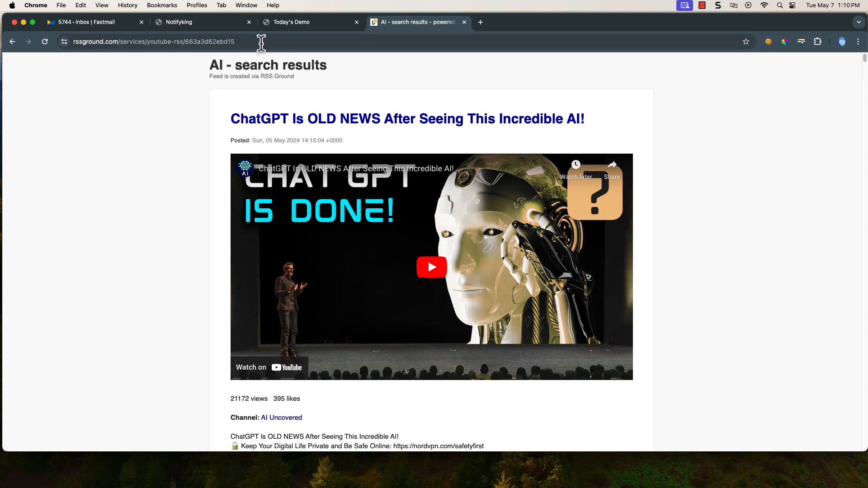
left_click(116, 43)
right_click(93, 45)
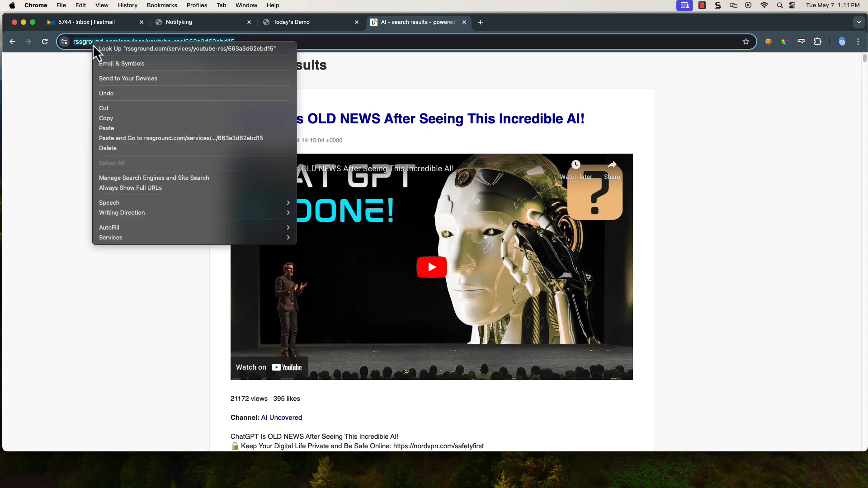
left_click(117, 118)
View the feed's page source, recopy the feed address, and return to the NotifyKing apps list
right_click(104, 118)
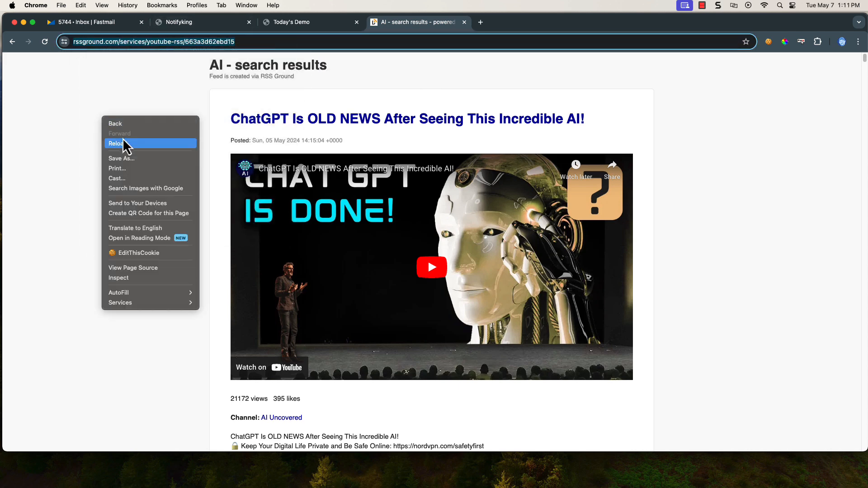
right_click(82, 225)
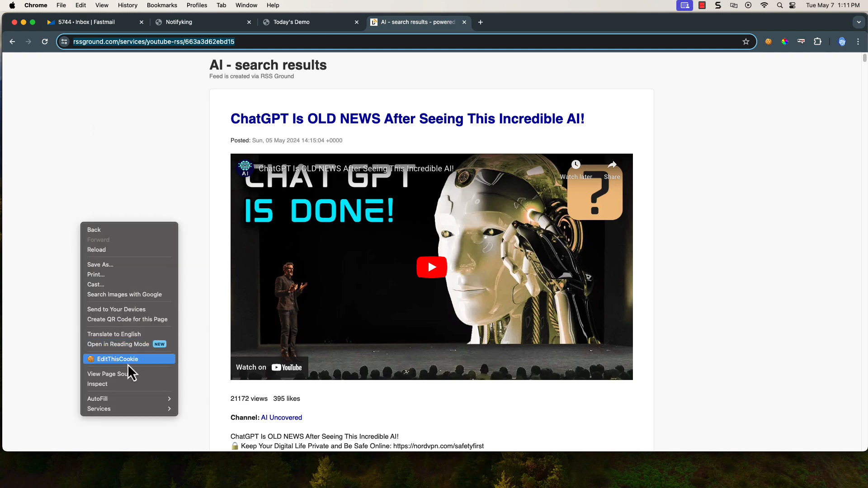
left_click(123, 375)
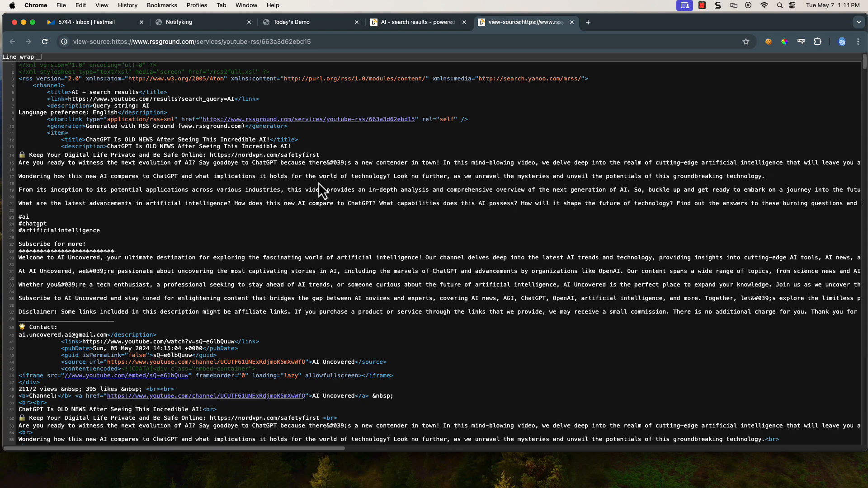
scroll(318, 183, "down", 10)
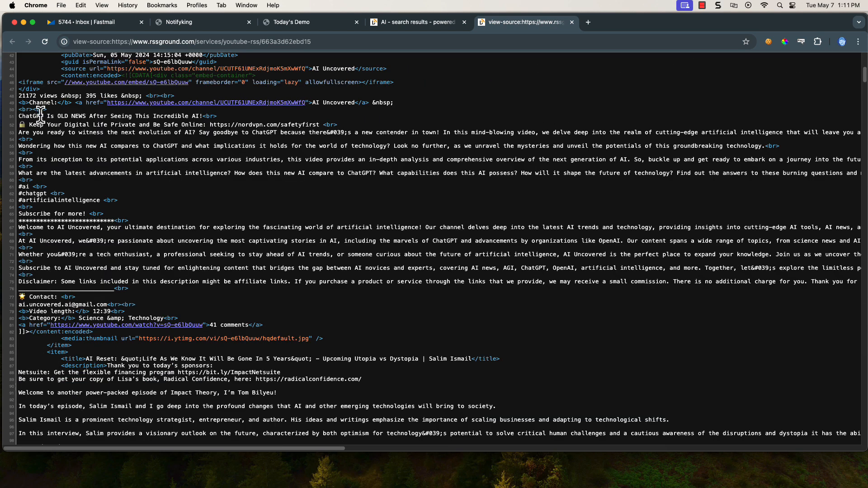
scroll(241, 64, "down", 8)
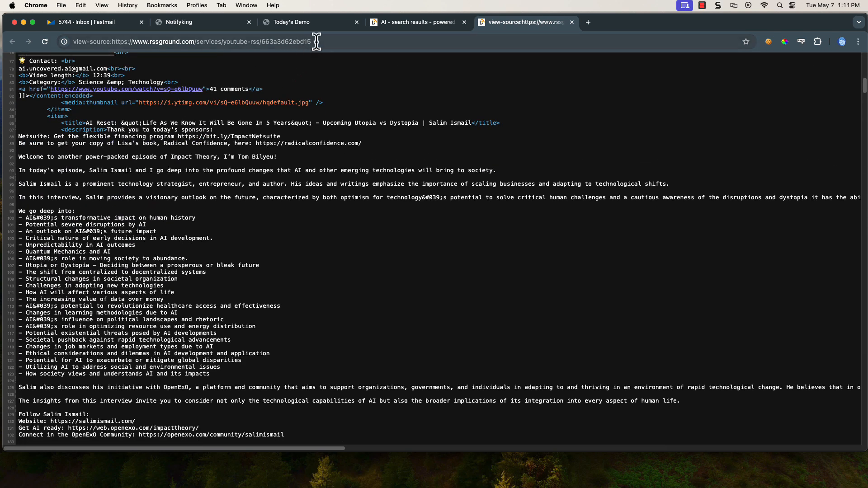
left_click(316, 42)
right_click(288, 42)
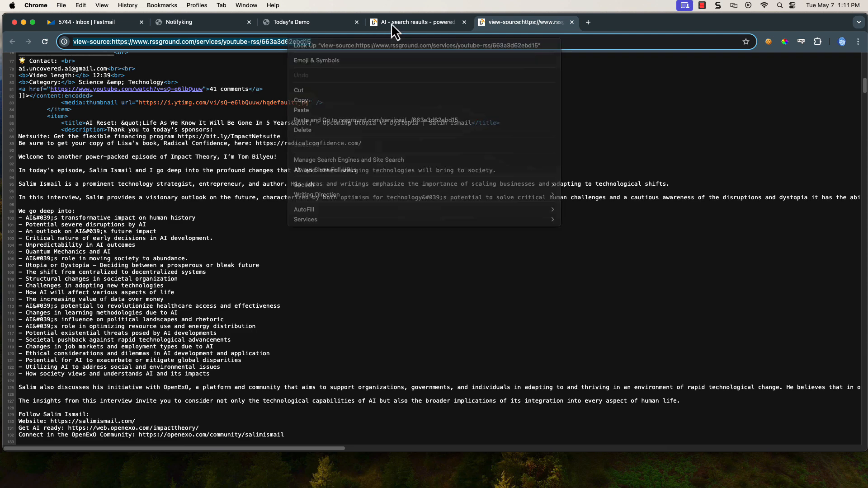
left_click(406, 22)
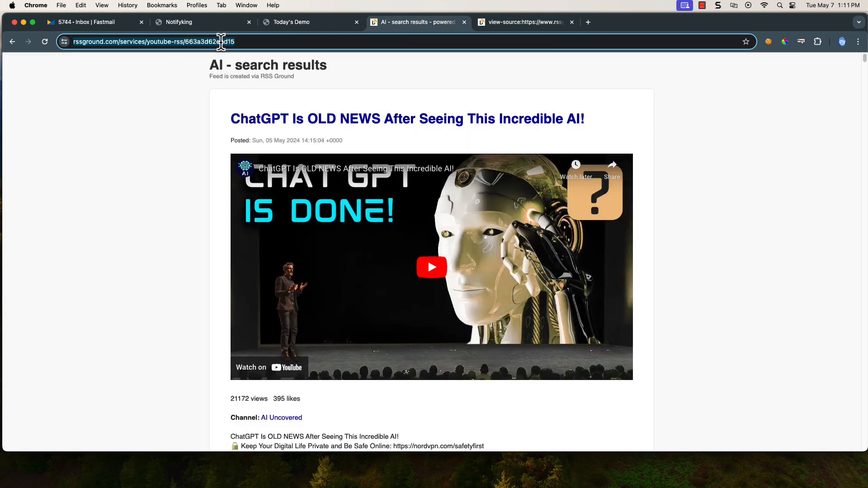
right_click(221, 42)
left_click(237, 118)
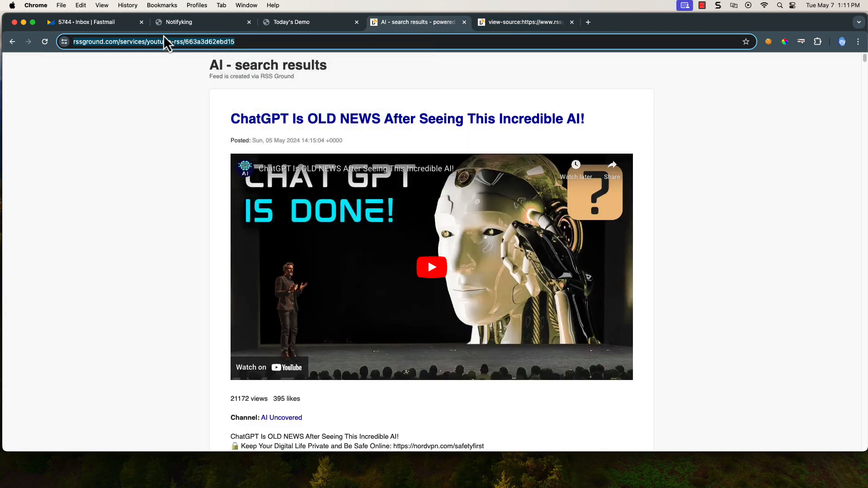
left_click(199, 23)
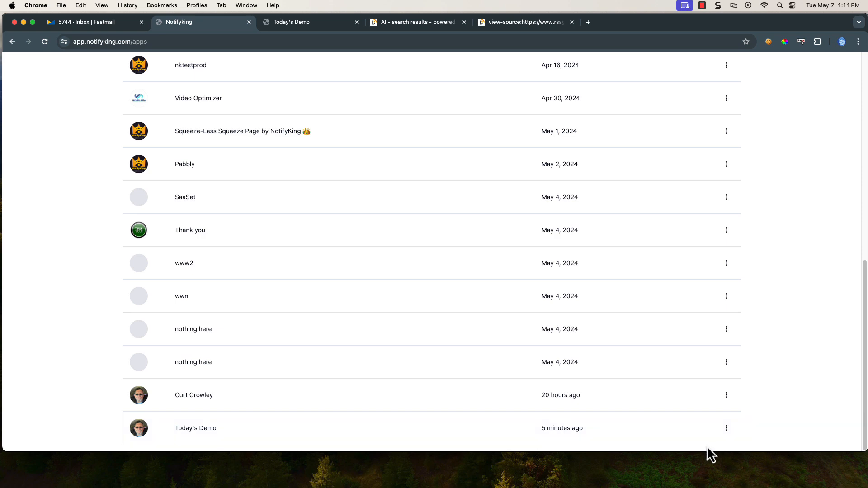
In Today's Demo Links, add the pasted RSS Ground feed address as an RSS feed link and save
left_click(727, 428)
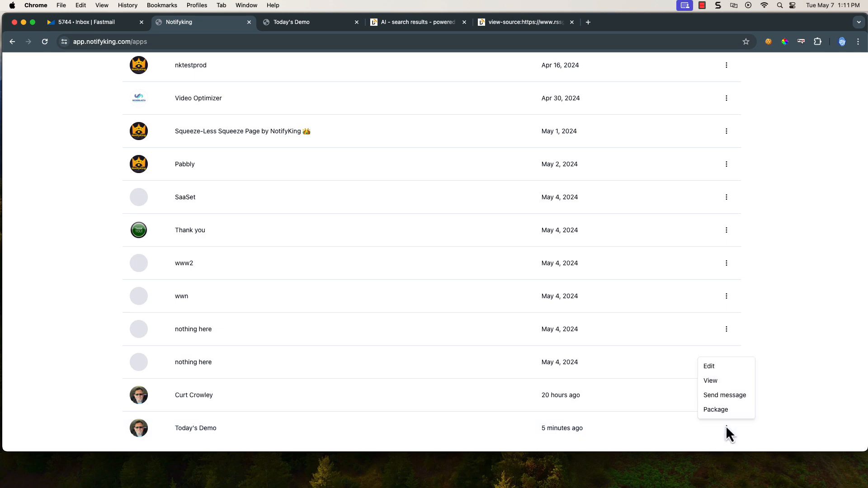
left_click(709, 366)
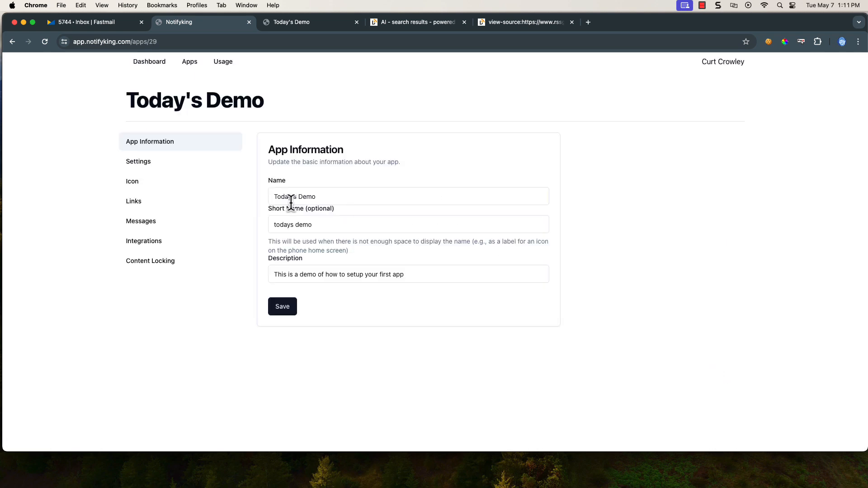
left_click(134, 203)
left_click(280, 169)
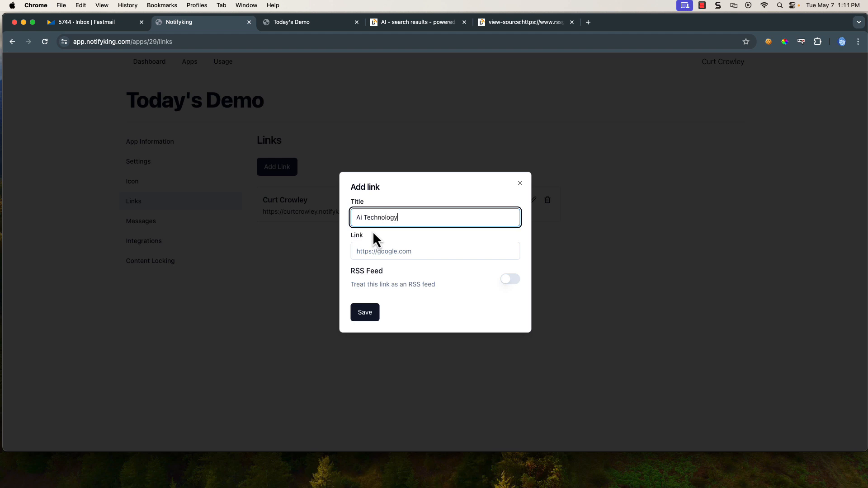
right_click(371, 249)
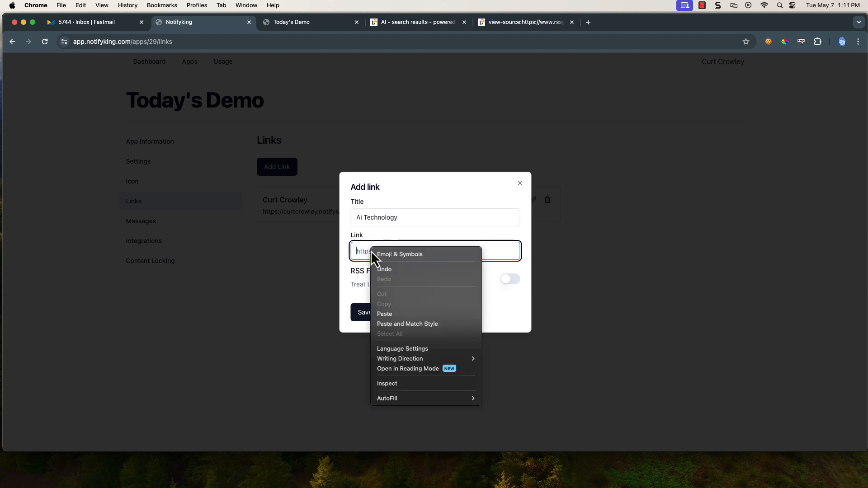
left_click(396, 315)
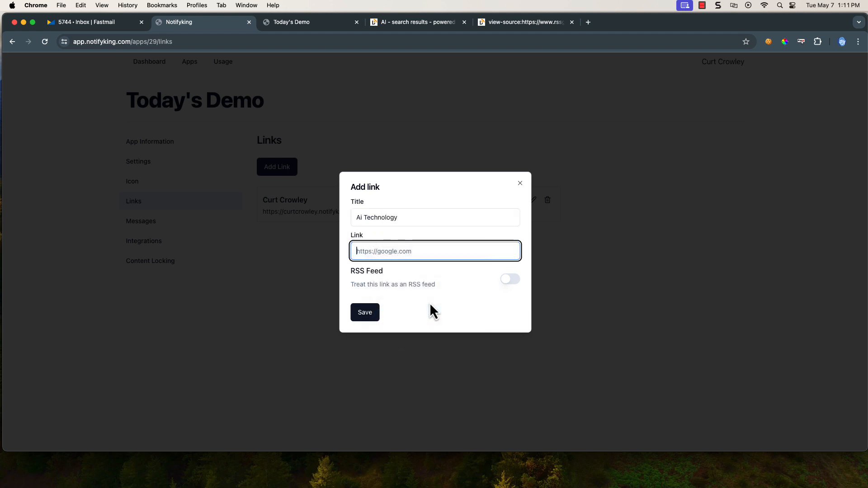
left_click(514, 281)
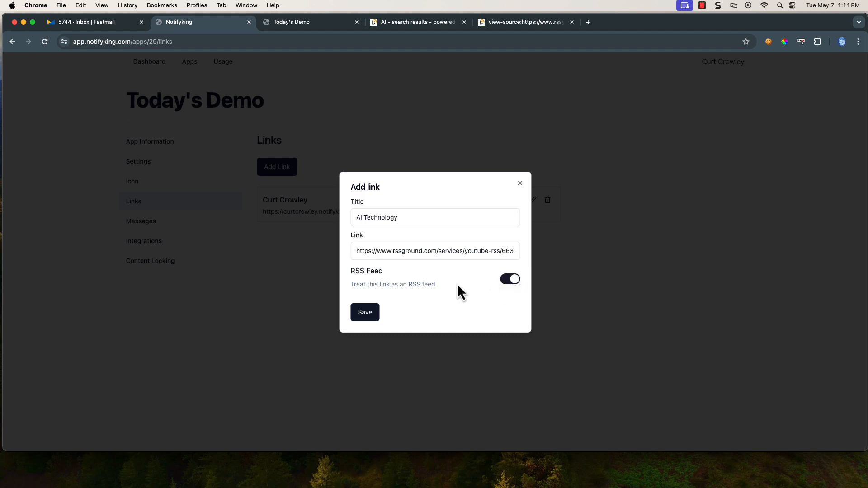
left_click(368, 318)
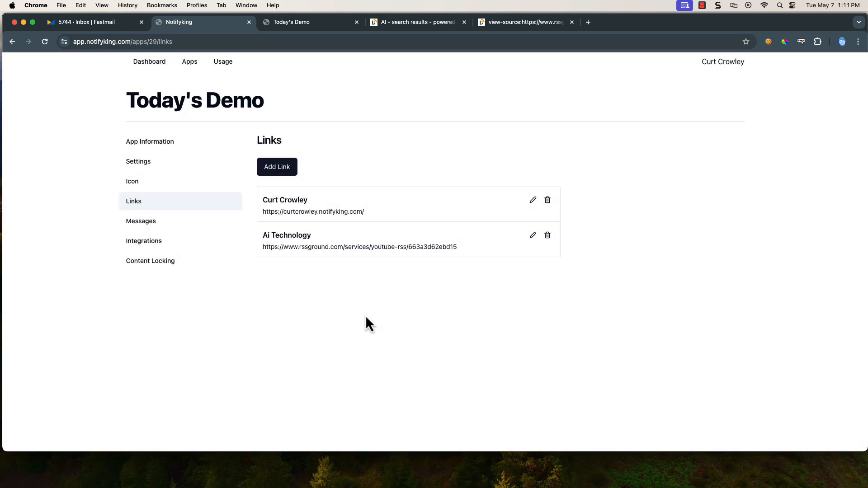
Reload the public Today's Demo page, then play, pause and close the 'ChatGPT Is OLD NEWS' video
left_click(300, 26)
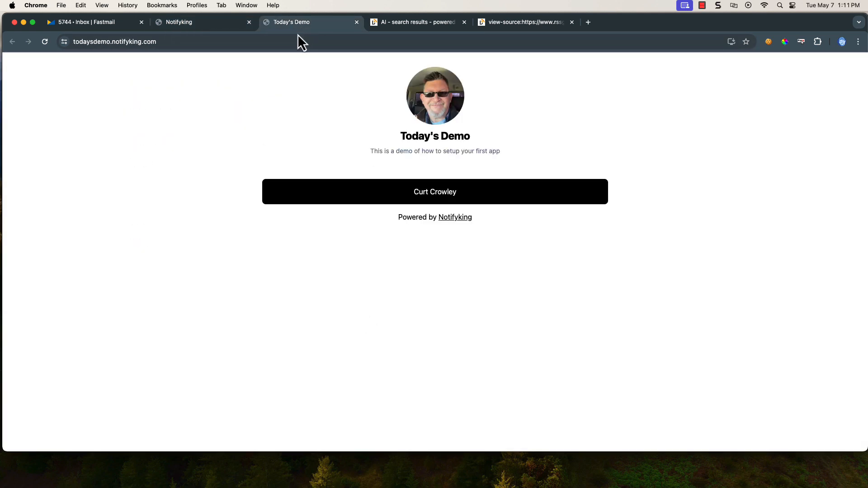
left_click(47, 47)
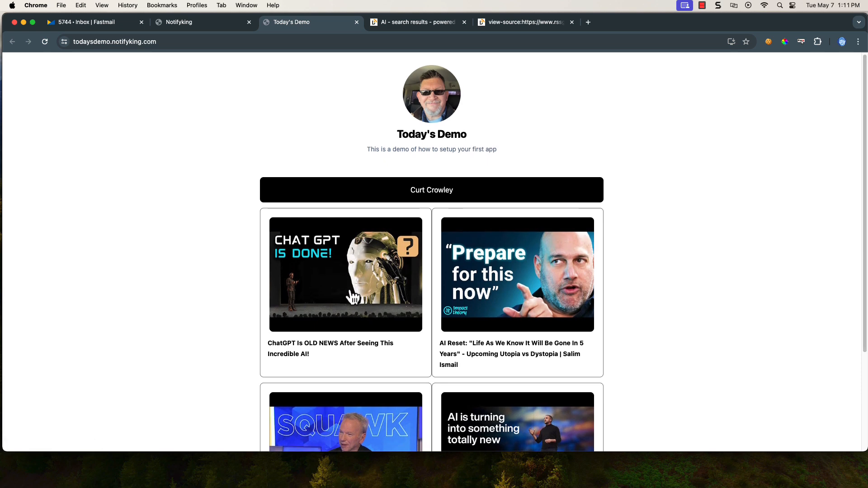
scroll(334, 255, "down", 3)
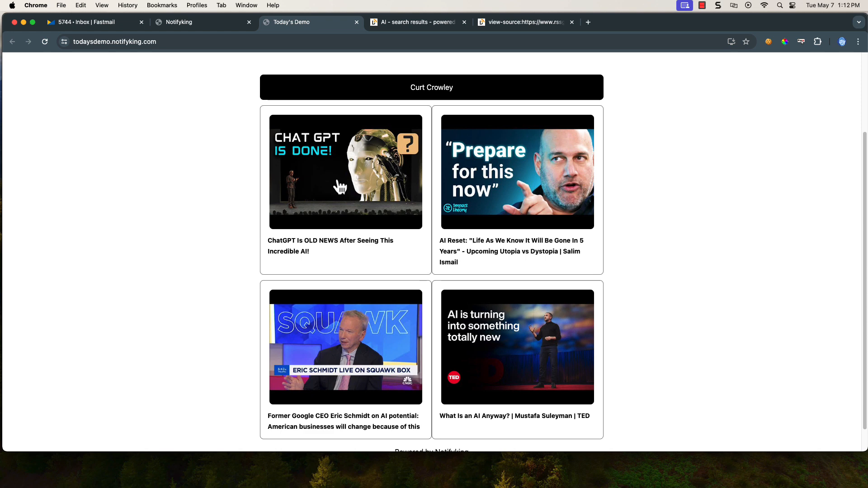
left_click(340, 186)
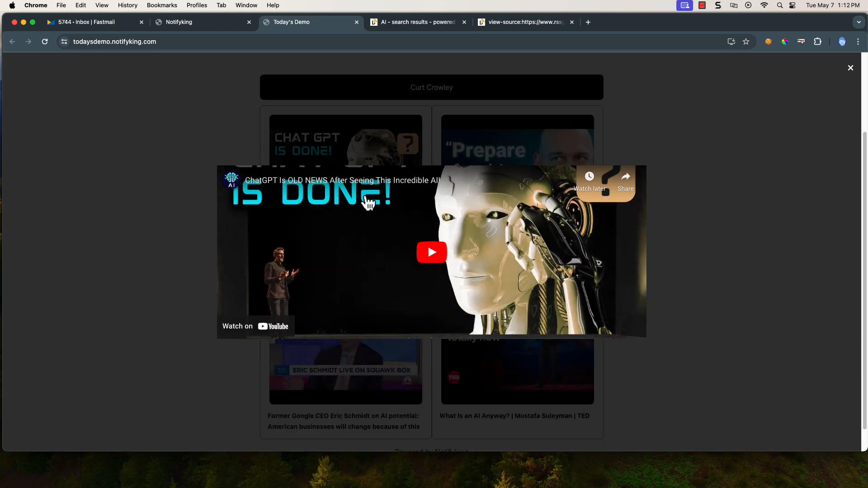
left_click(426, 254)
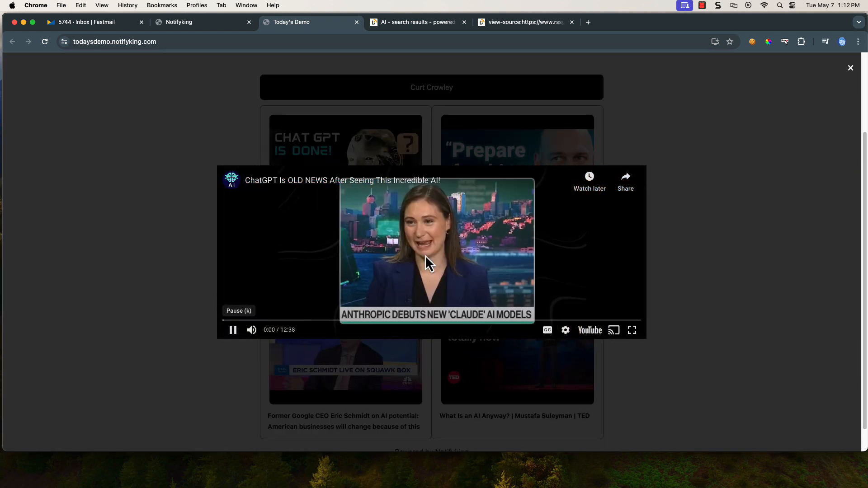
left_click(452, 277)
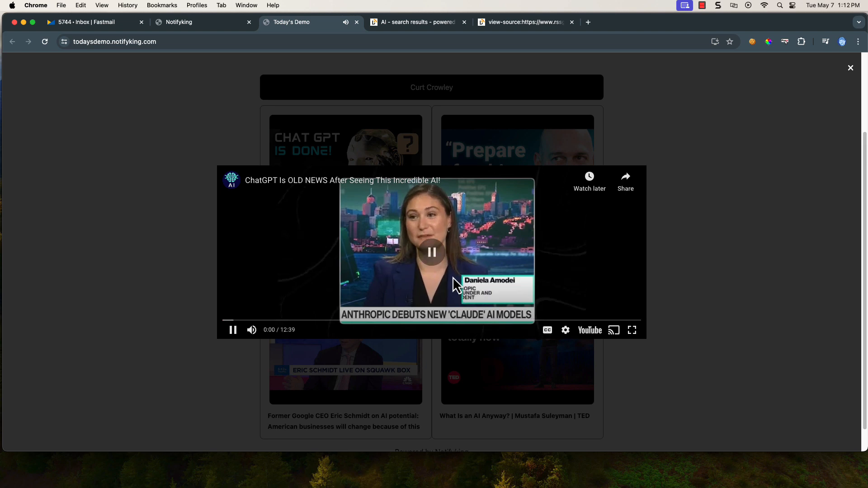
left_click(850, 68)
Open the owner's link page, go back, and return to the admin Links tab
scroll(445, 217, "down", 1)
scroll(443, 221, "up", 3)
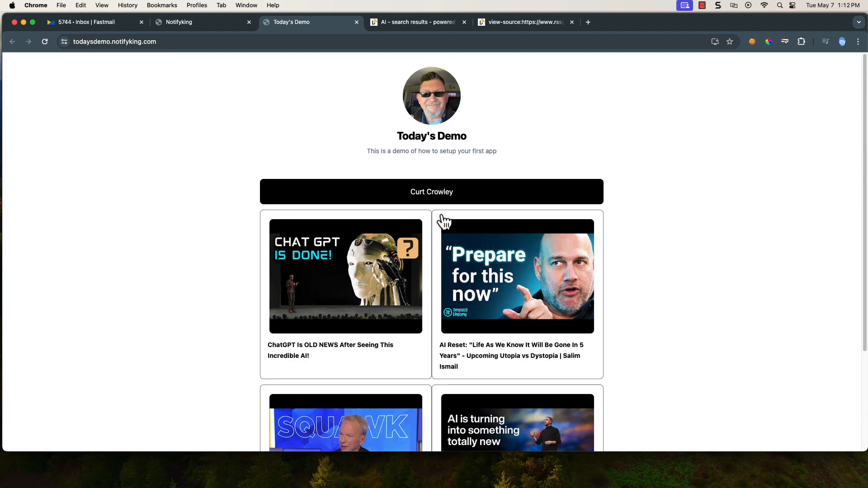
left_click(434, 194)
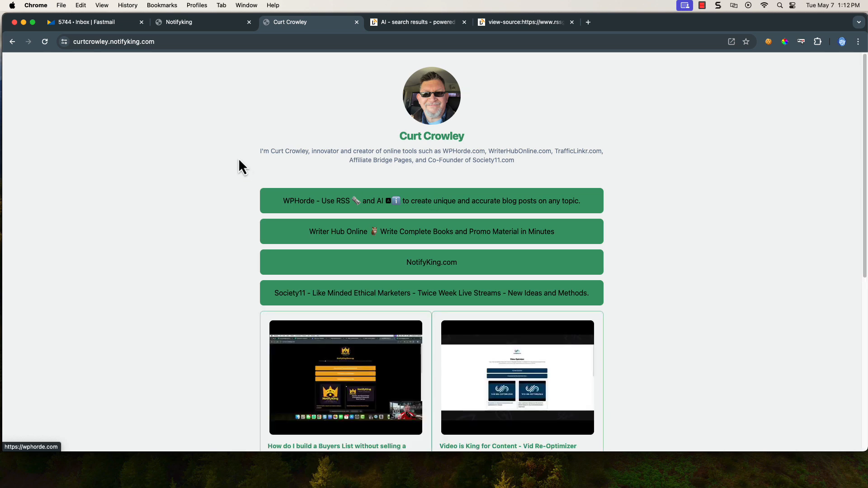
left_click(12, 41)
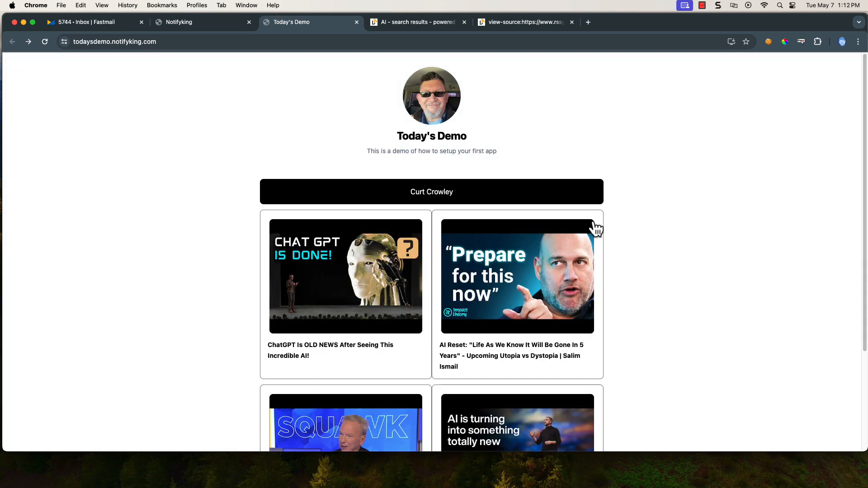
left_click(185, 23)
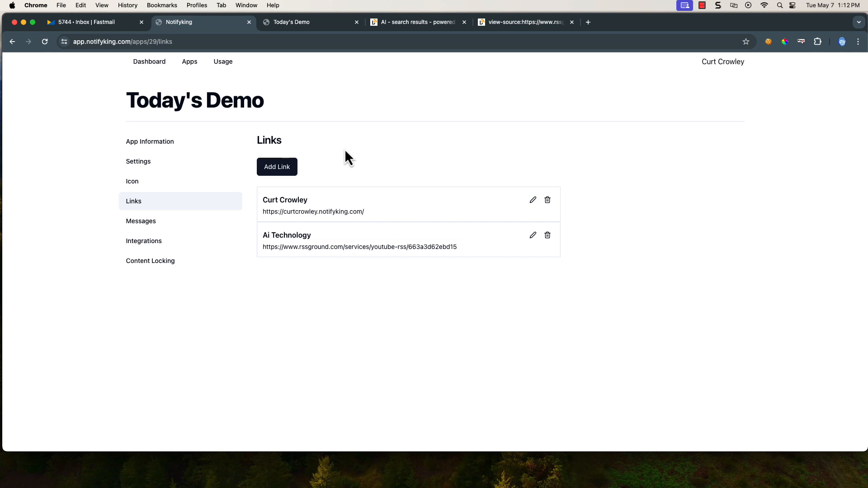
On the public Today's Demo page, bring up the browser's install-app prompt
left_click(310, 23)
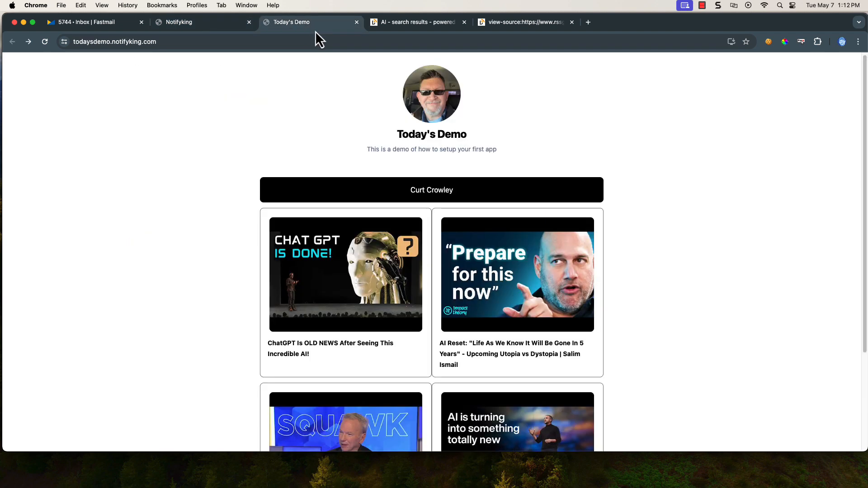
left_click(731, 42)
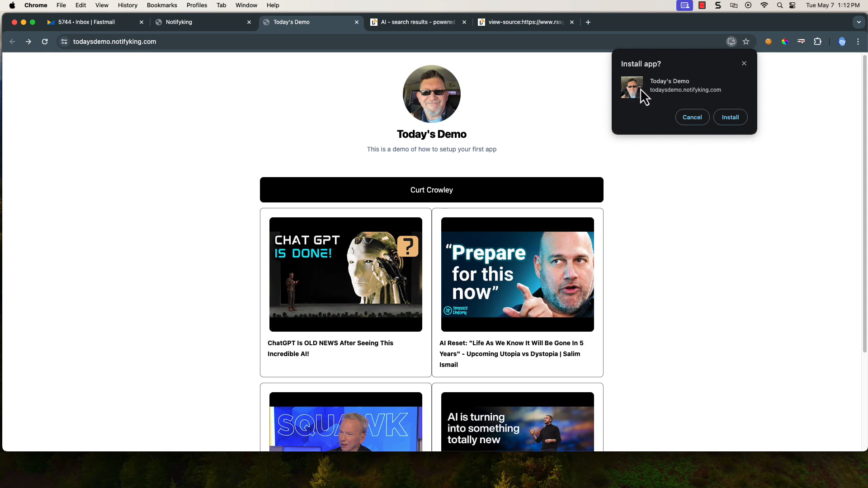
Install Today's Demo as a standalone app, reposition its window, then close it
left_click(731, 120)
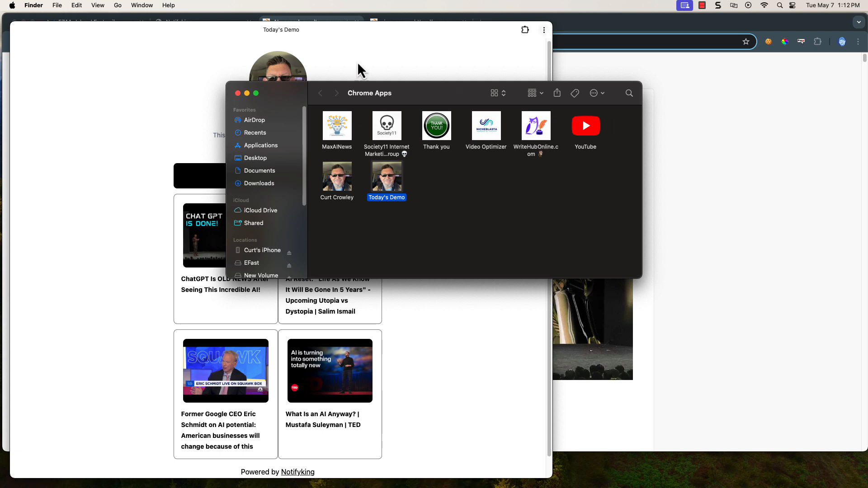
left_click(179, 50)
left_click_drag(183, 34, 218, 29)
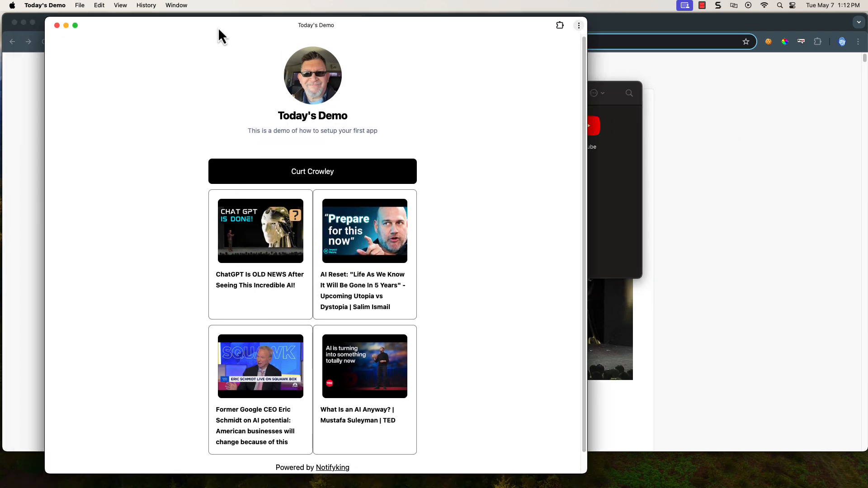
scroll(470, 181, "down", 2)
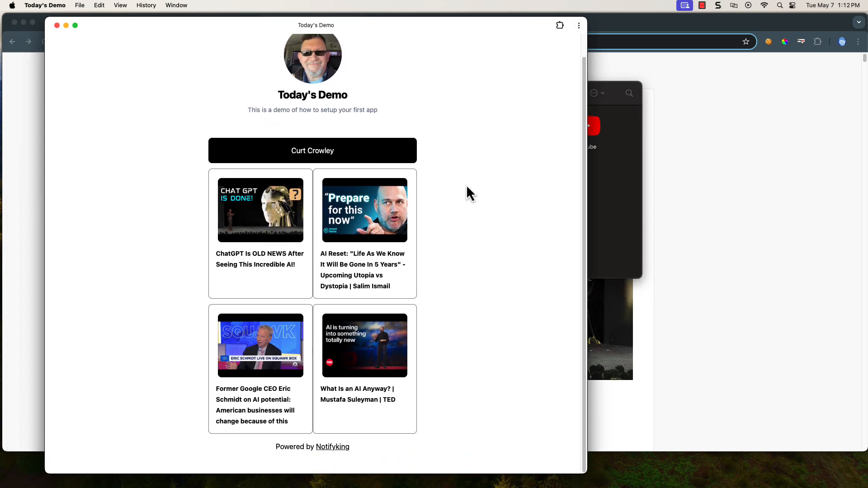
scroll(465, 185, "up", 2)
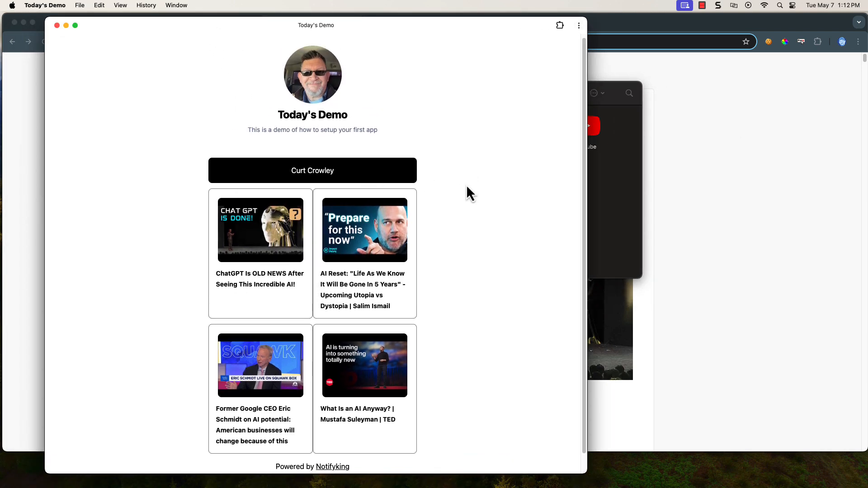
left_click(57, 25)
Close the Chrome Apps folder and return to the Today's Demo Links page
left_click(238, 93)
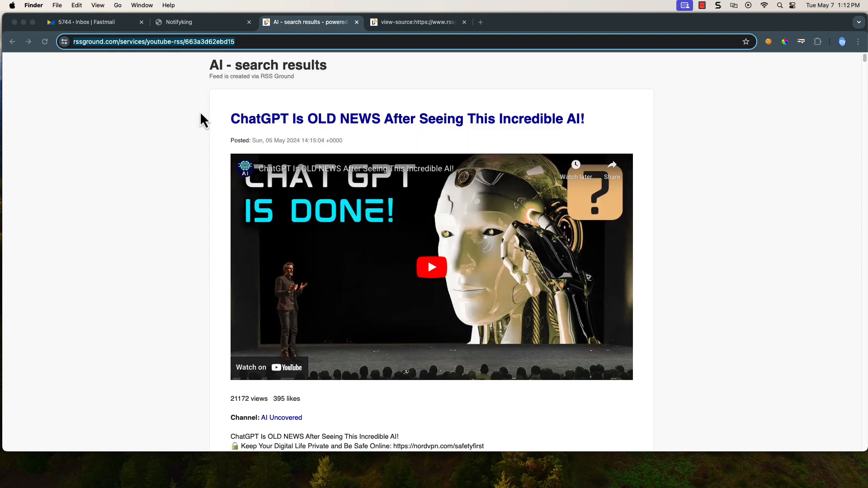
left_click(227, 28)
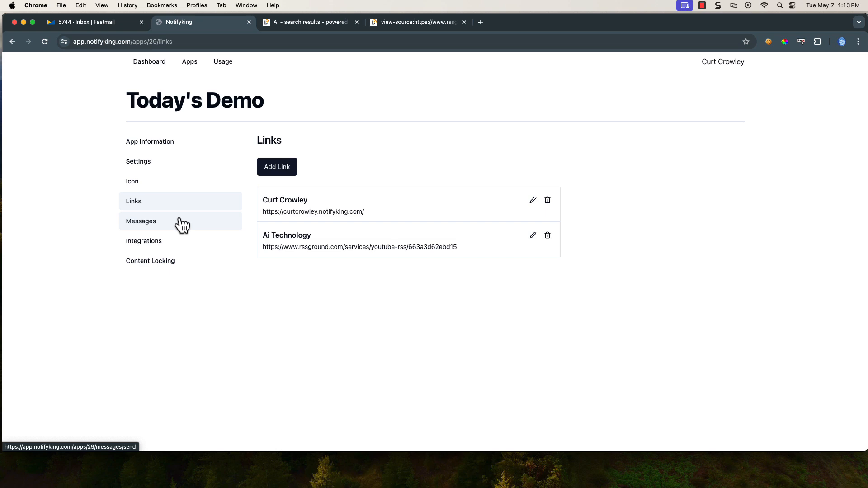
Choose to lock Today's Demo content behind a password and open the Setup Passcode Form
left_click(141, 265)
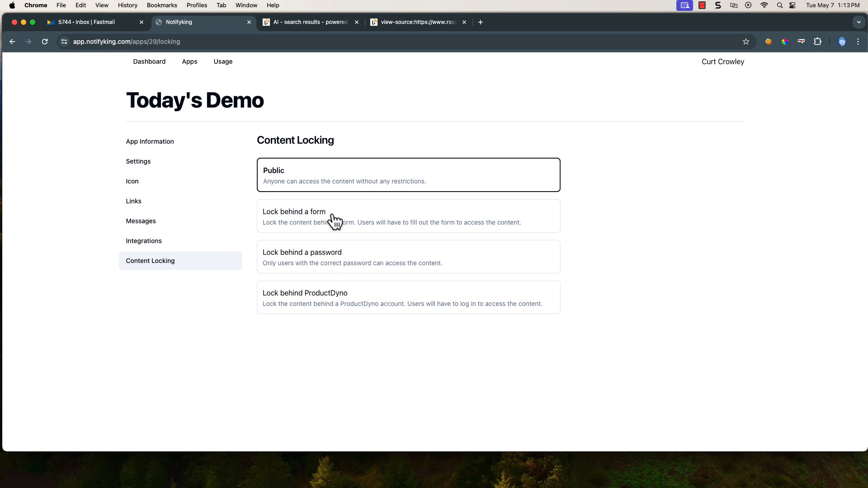
left_click(335, 265)
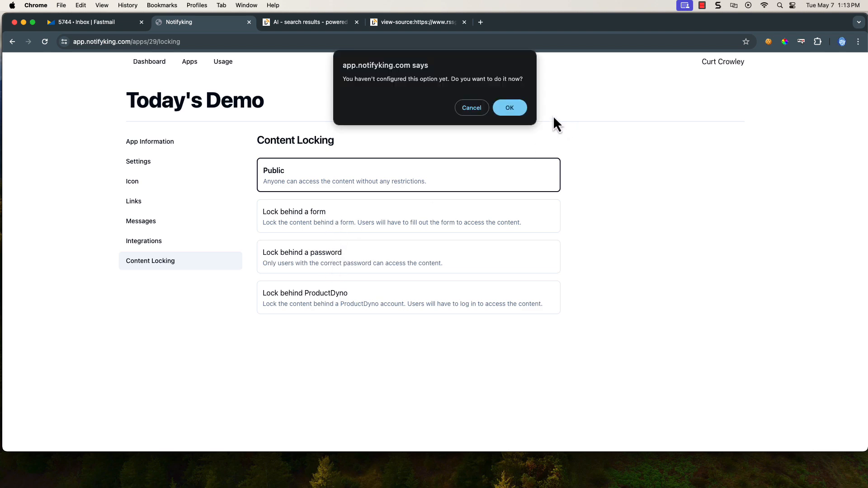
left_click(507, 109)
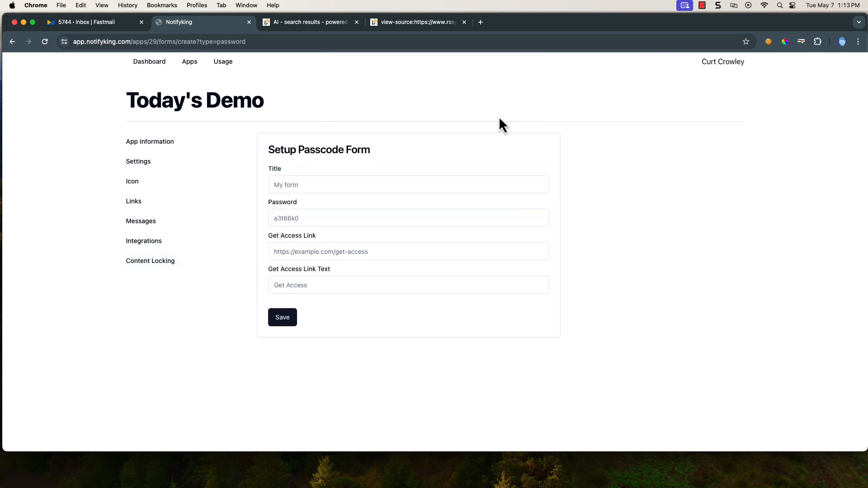
left_click(291, 185)
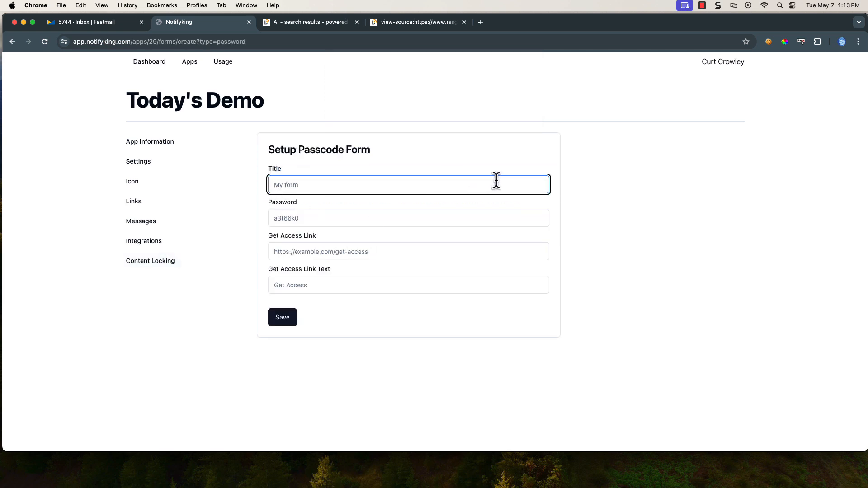
left_click(311, 220)
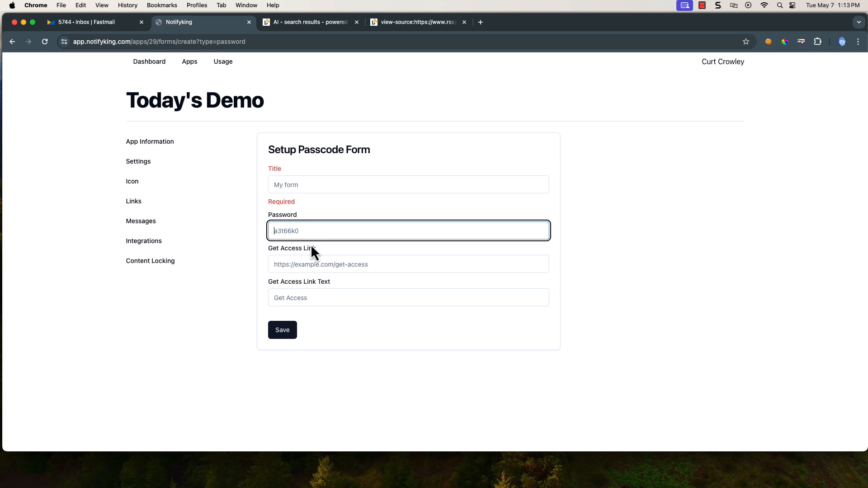
left_click(310, 266)
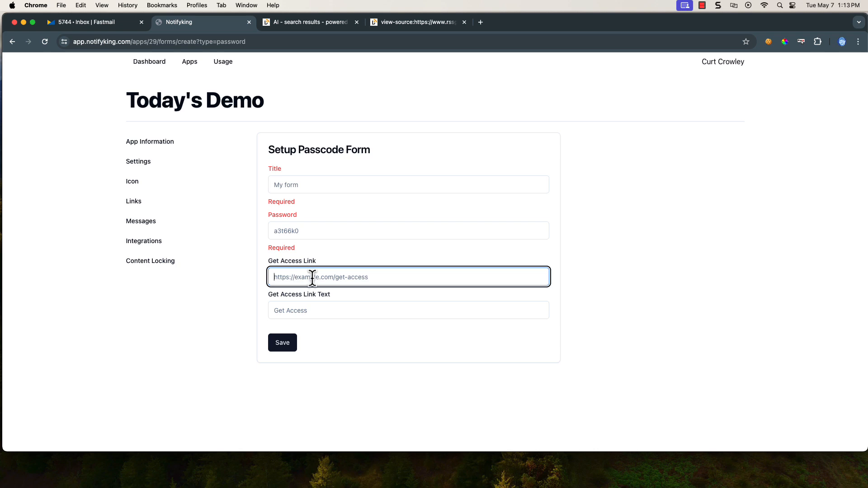
left_click(334, 310)
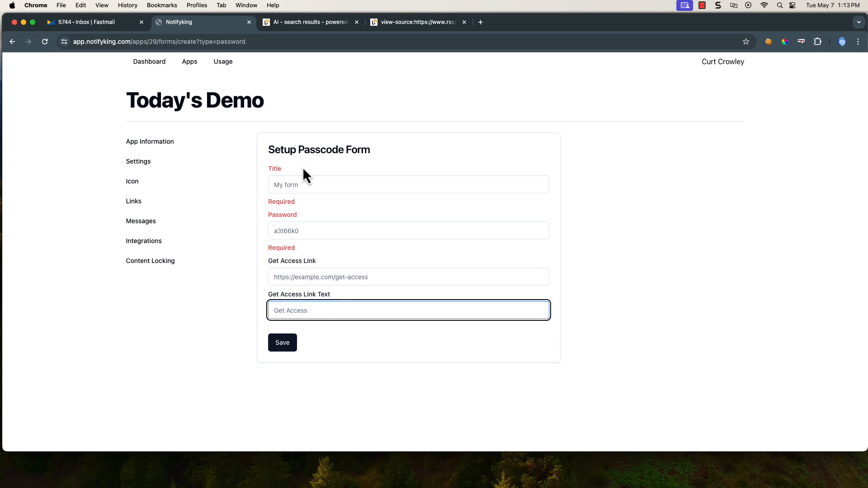
left_click(305, 183)
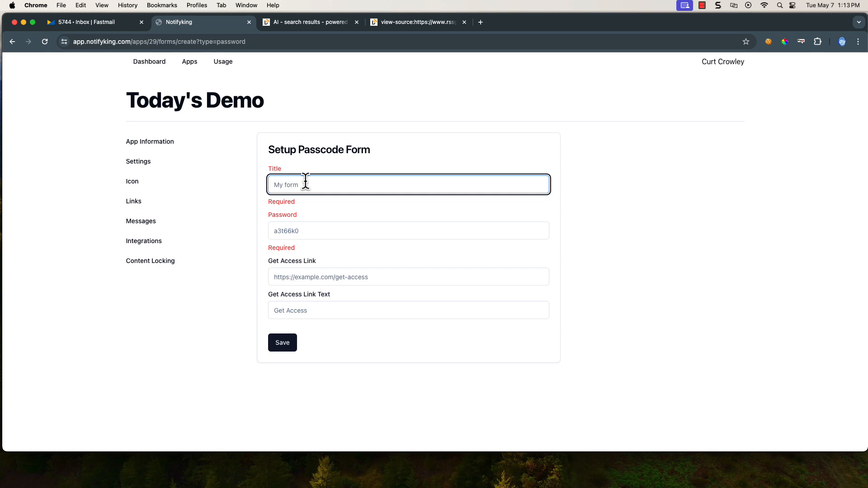
Fill in title 'Enter the passcode below', a password, the owner's access link, and free-passcode link text
type("Enter the pa")
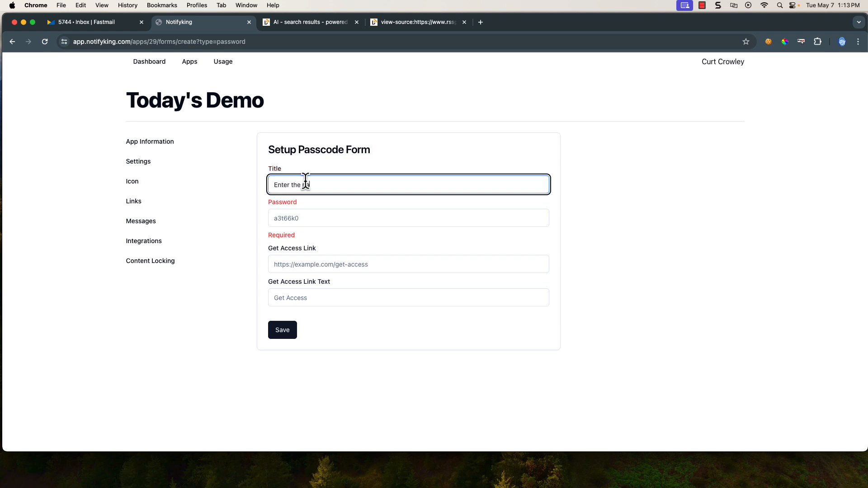
type("sscode below")
left_click(325, 217)
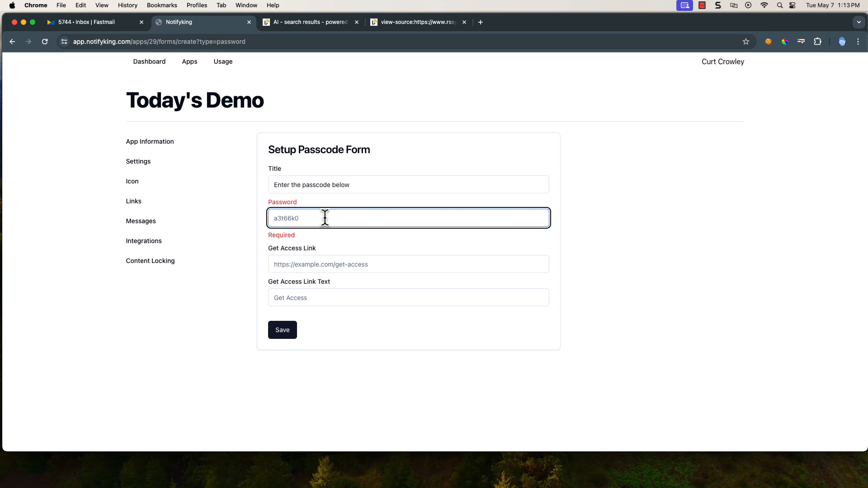
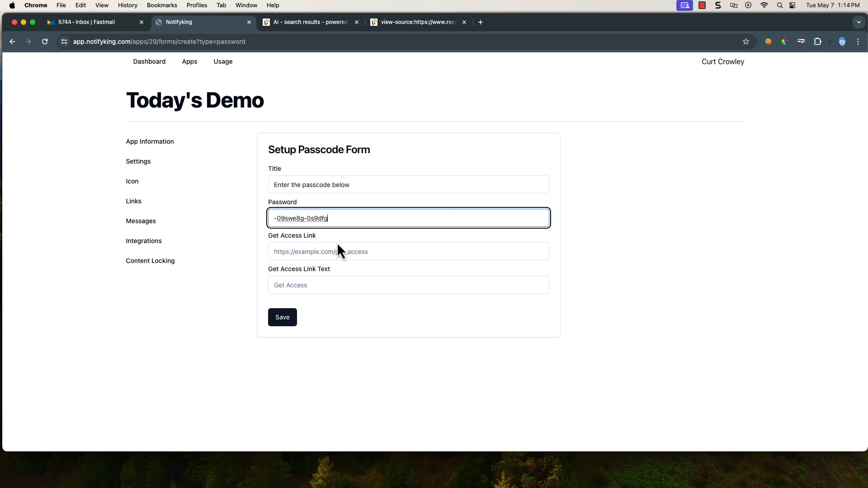
left_click(332, 251)
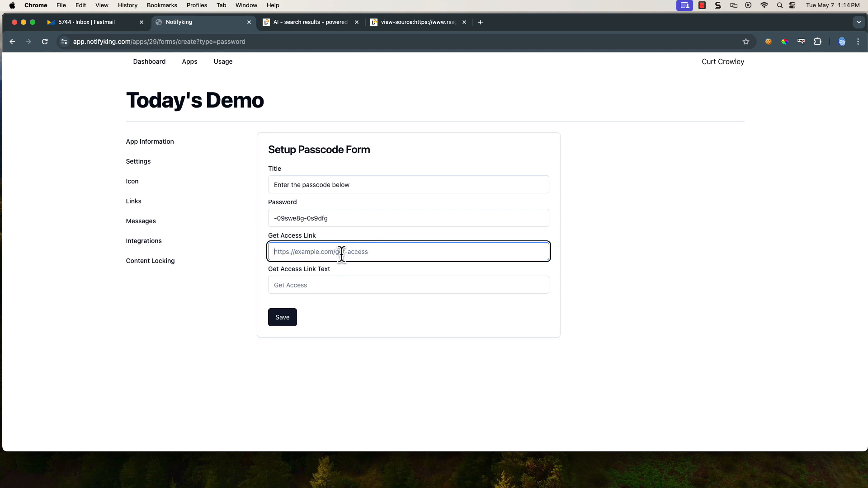
type("https://crowley.link")
left_click(309, 285)
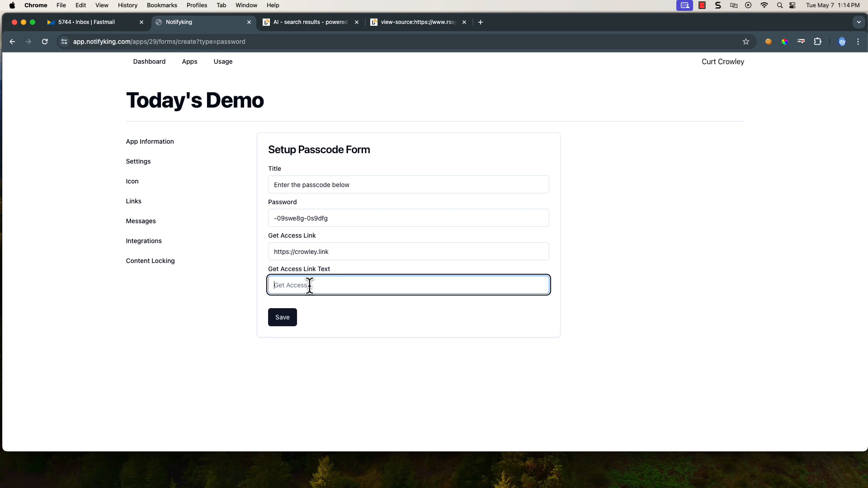
type("If you do not have your free passcode as of yet")
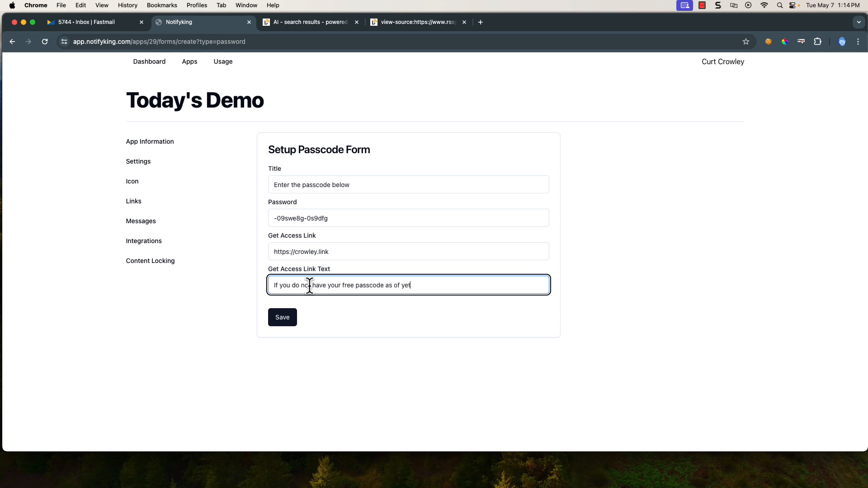
type(", please click there to get one.")
Save the passcode form and set Today's Demo to lock behind a password
left_click(285, 325)
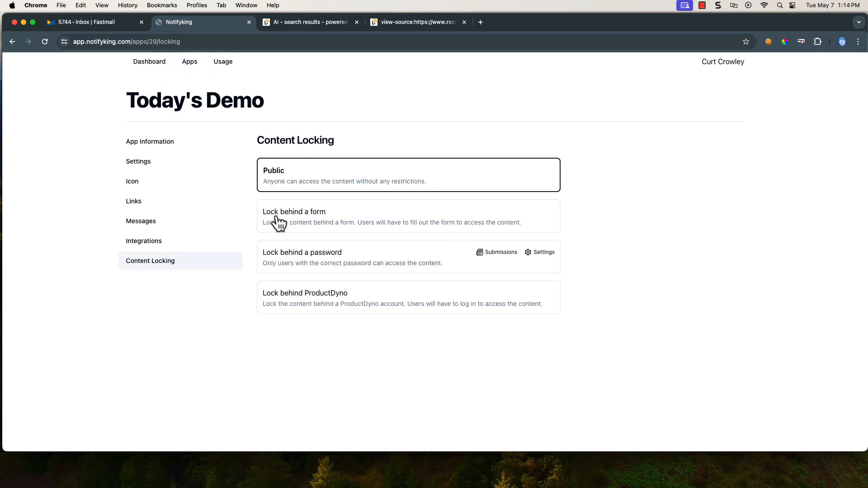
left_click(321, 221)
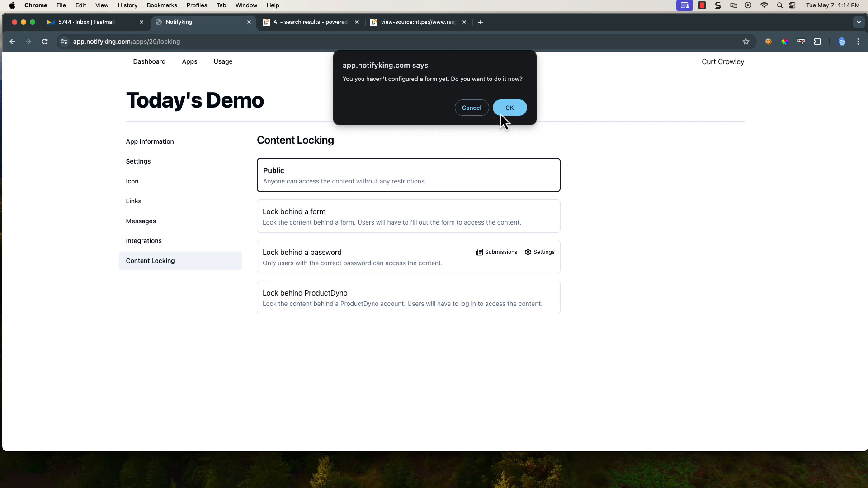
left_click(472, 108)
left_click(359, 258)
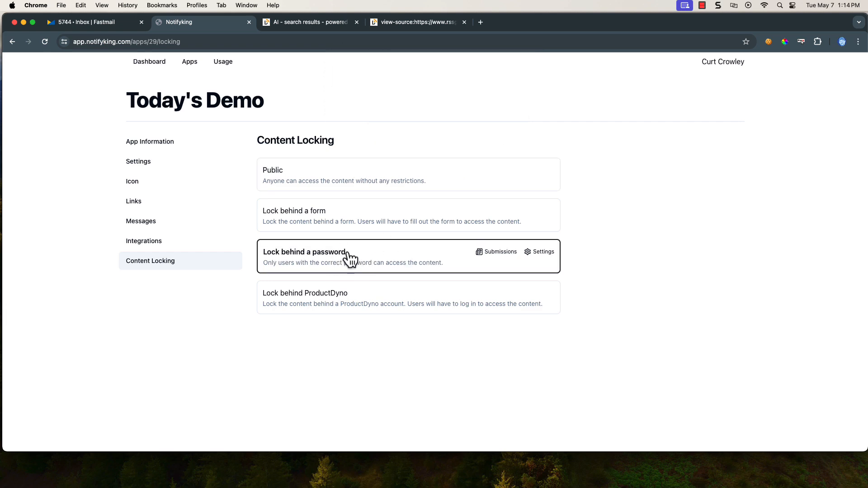
Return to the Apps list and open the Today's Demo actions menu
left_click(190, 64)
scroll(452, 308, "down", 10)
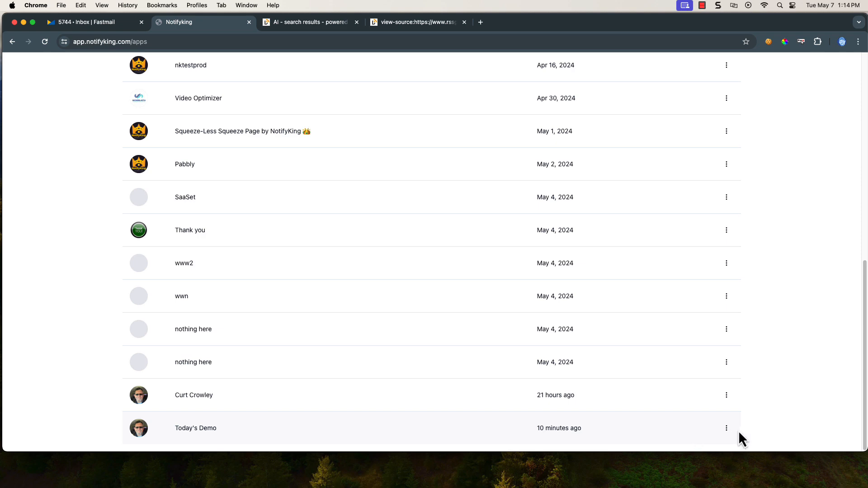
left_click(726, 429)
View Today's Demo's public passcode page, check its passcode and email fields, then return to the apps list
left_click(709, 381)
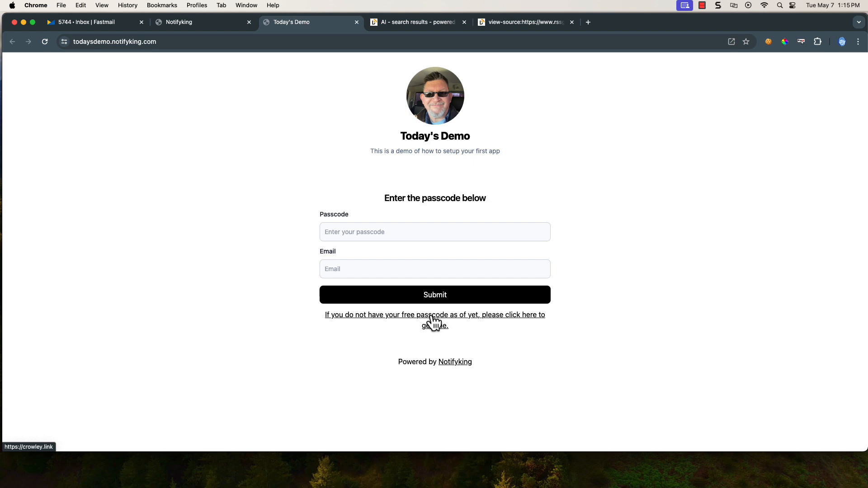
left_click(375, 232)
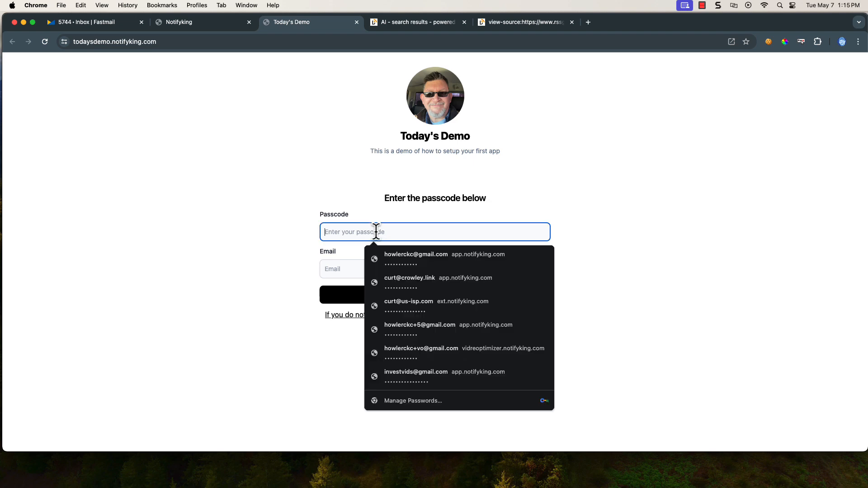
left_click(346, 269)
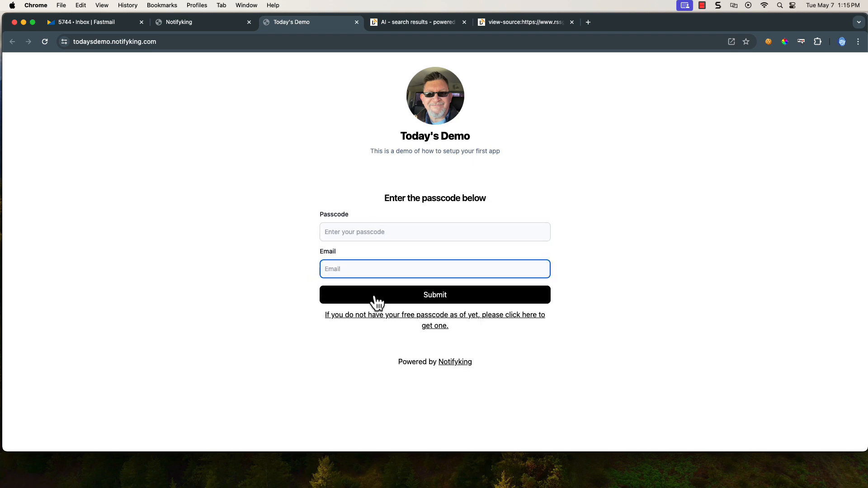
left_click(226, 22)
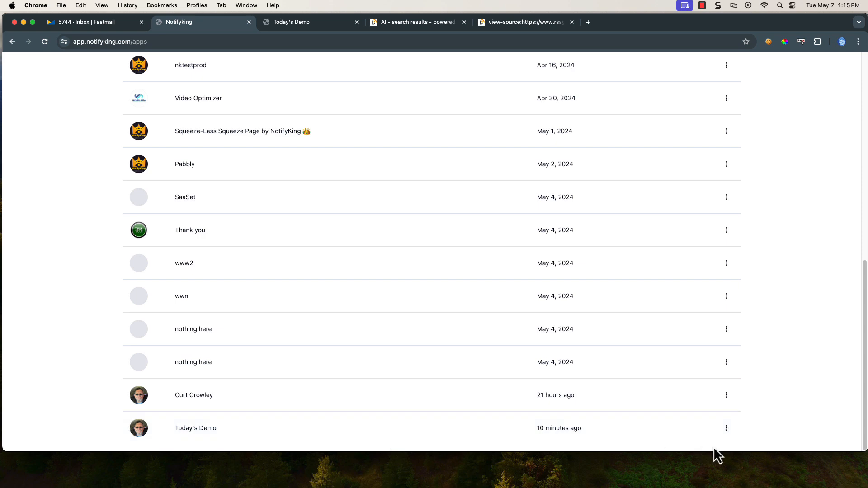
Copy the password value from Today's Demo's Content Locking password form settings
left_click(727, 428)
left_click(713, 378)
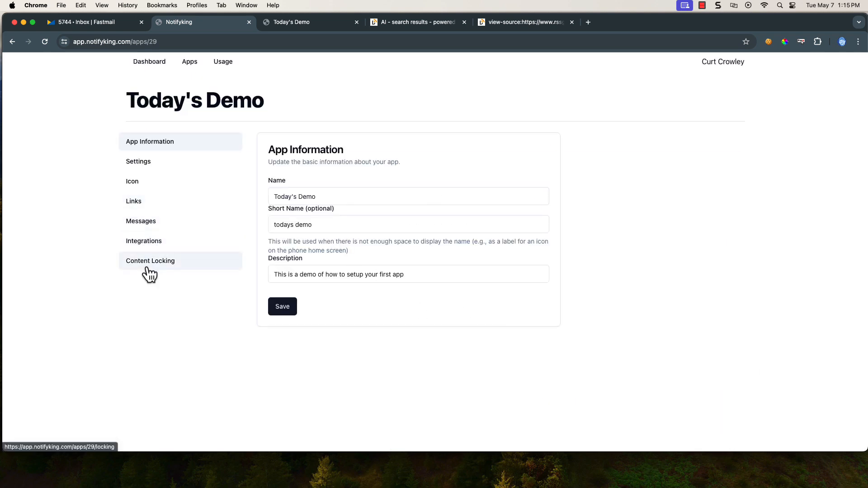
left_click(147, 268)
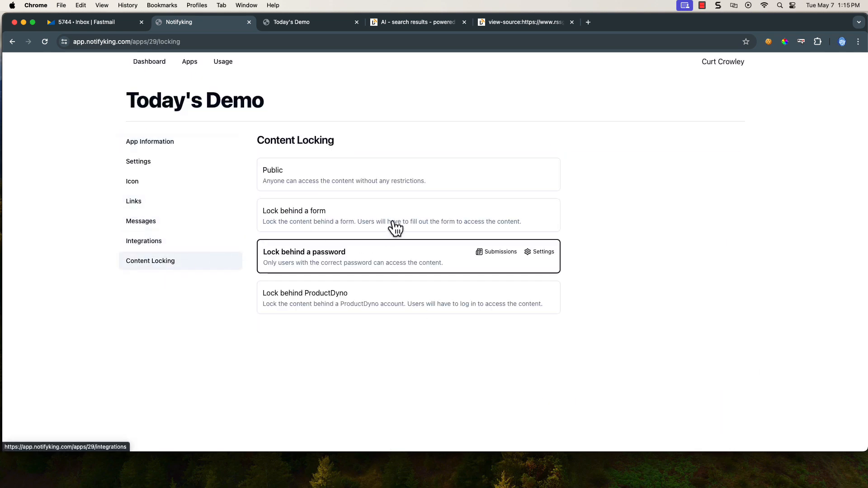
left_click(543, 252)
left_click_drag(317, 218, 271, 219)
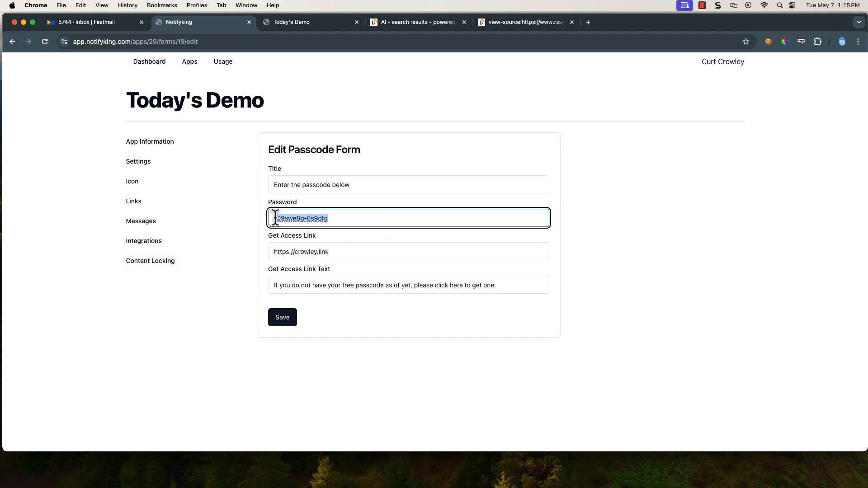
right_click(281, 219)
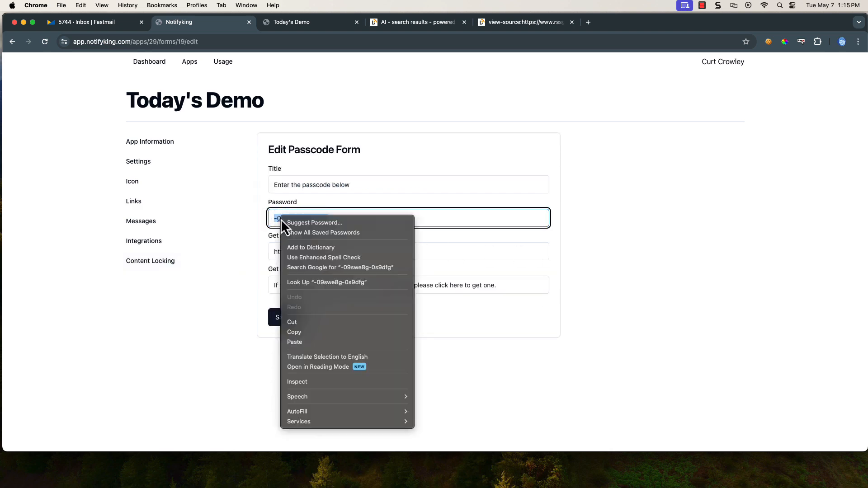
left_click(306, 334)
On the public Today's Demo page, paste the copied passcode, enter an email address, and submit
left_click(310, 25)
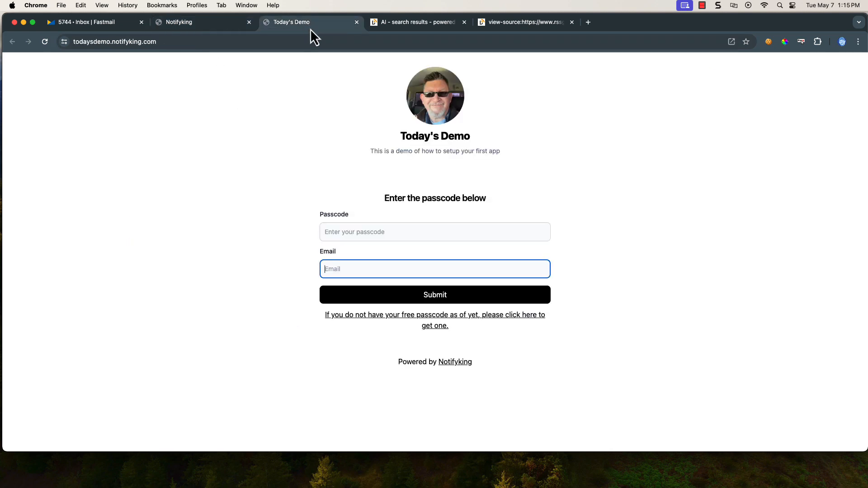
left_click(355, 232)
right_click(355, 231)
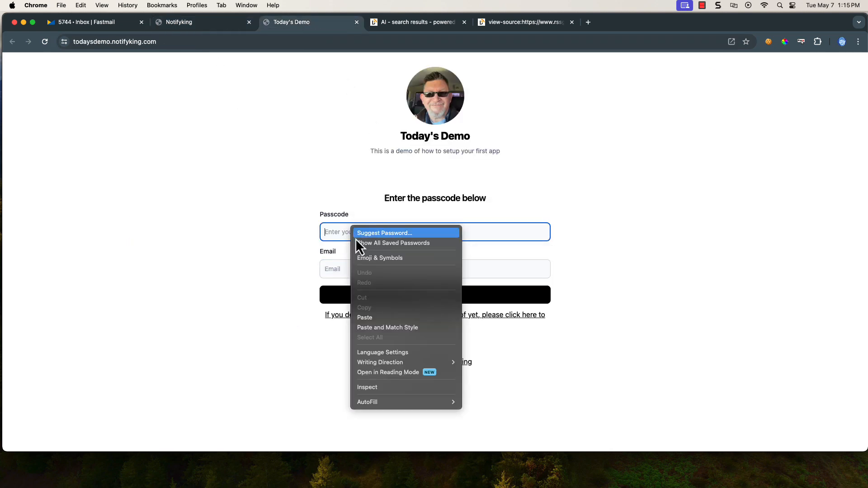
left_click(364, 317)
left_click(333, 272)
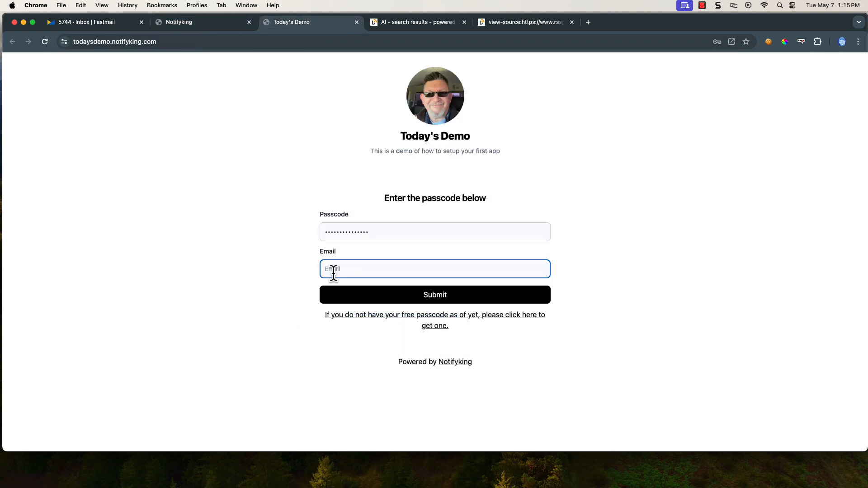
left_click(453, 299)
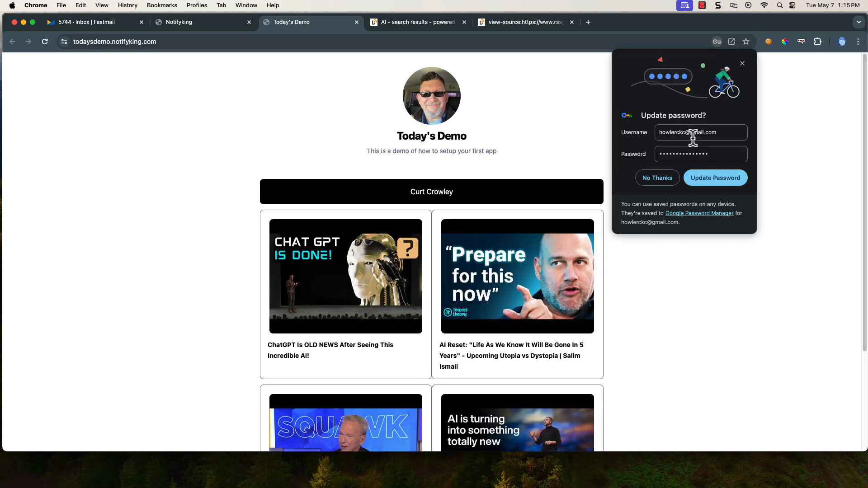
Dismiss the browser's password update prompt and scroll through the unlocked AI video cards
left_click(742, 64)
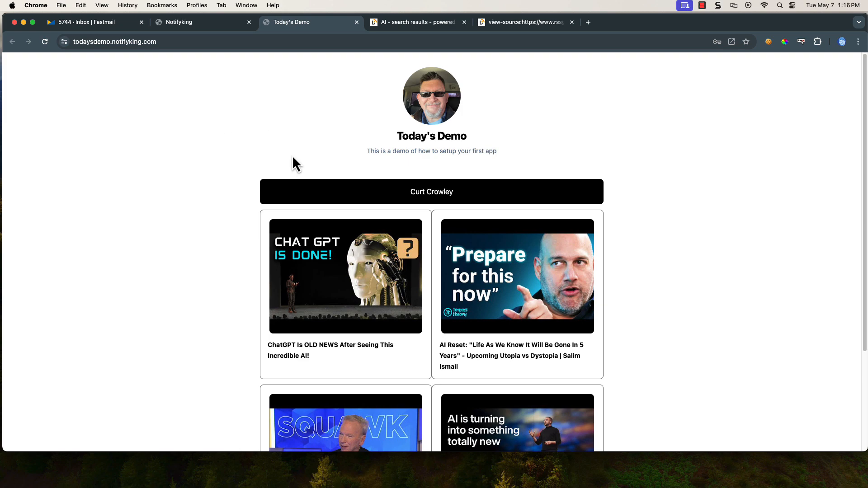
scroll(337, 199, "down", 5)
scroll(336, 198, "up", 5)
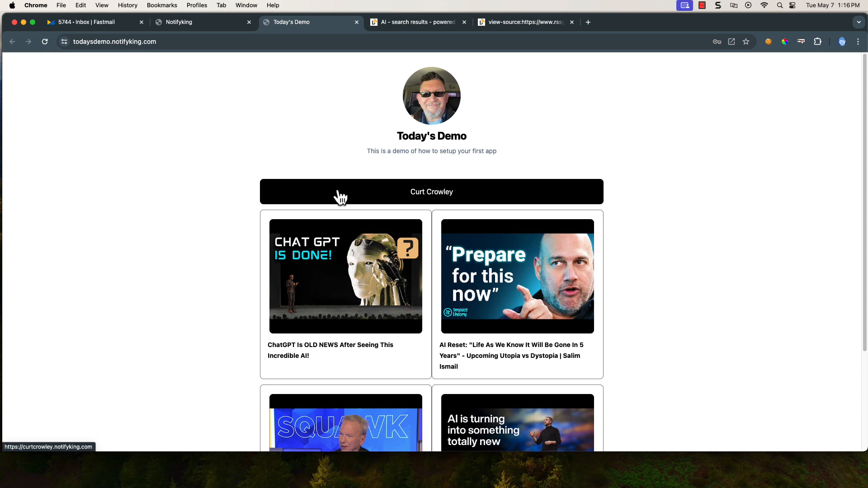
scroll(229, 199, "down", 3)
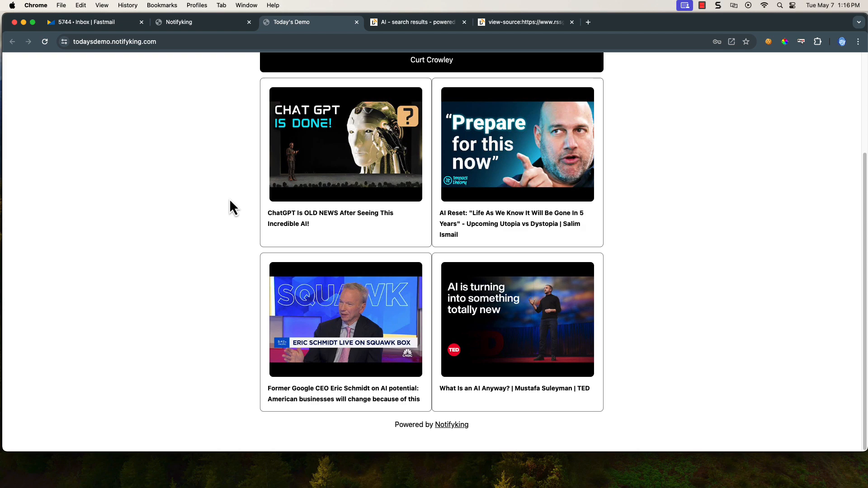
scroll(229, 199, "up", 3)
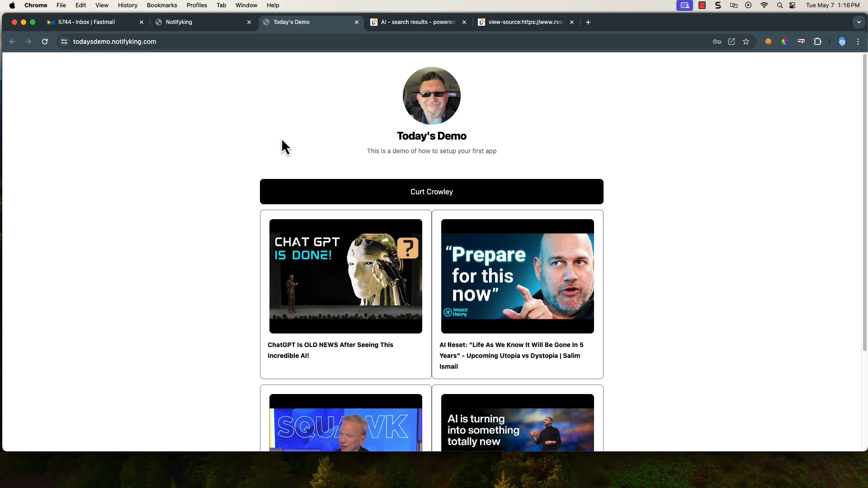
Return to the NotifyKing admin tab and bring up the Dashboard listing the account's apps
left_click(197, 22)
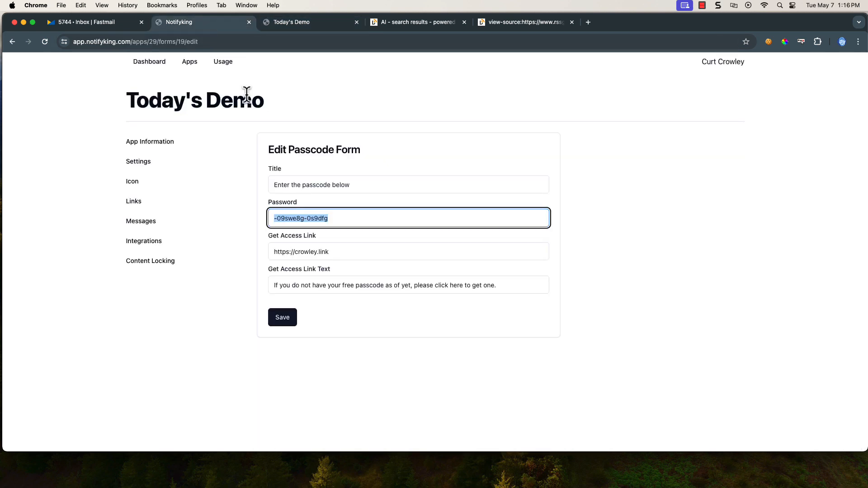
left_click(164, 62)
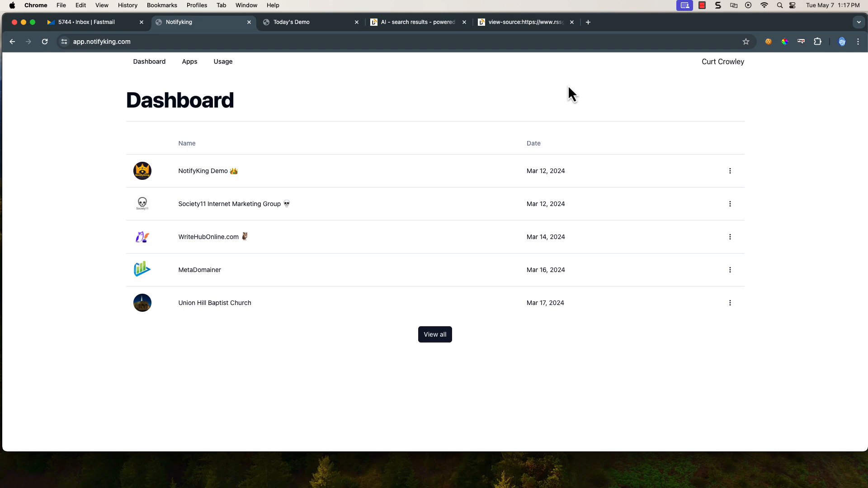
left_click(702, 5)
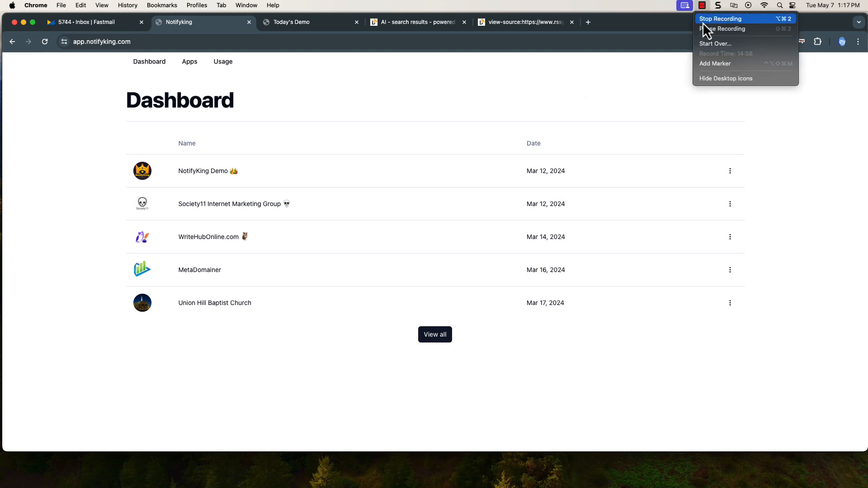
left_click(702, 20)
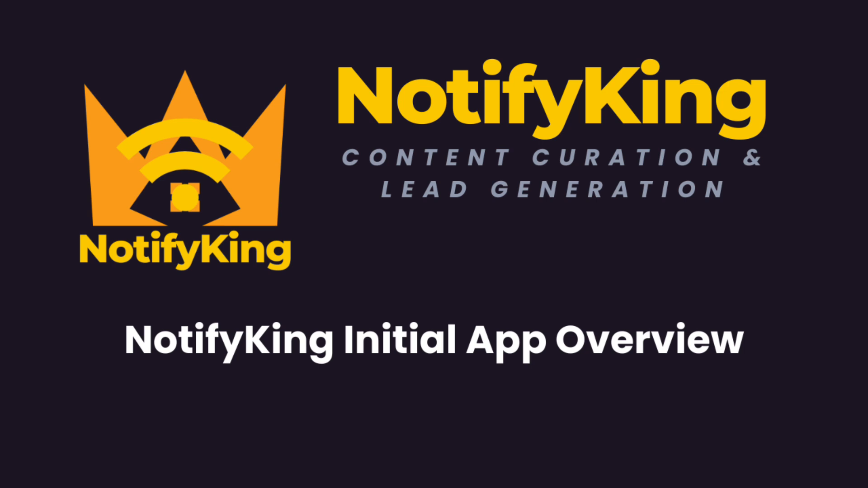